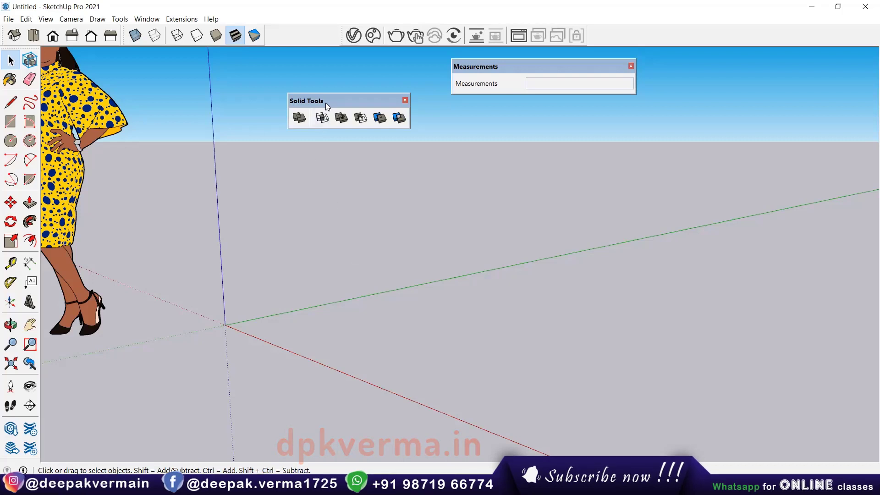
Step: Nudge the floating Solid Tools toolbar to a slightly different position
drag(325, 104, 321, 102)
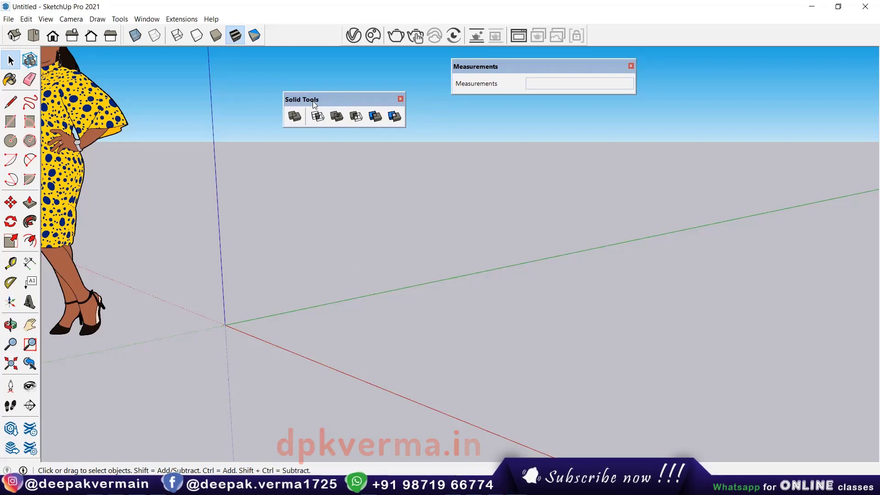
Step: Close the Solid Tools toolbar, then re-enable it from the toolbar right-click list
click(400, 99)
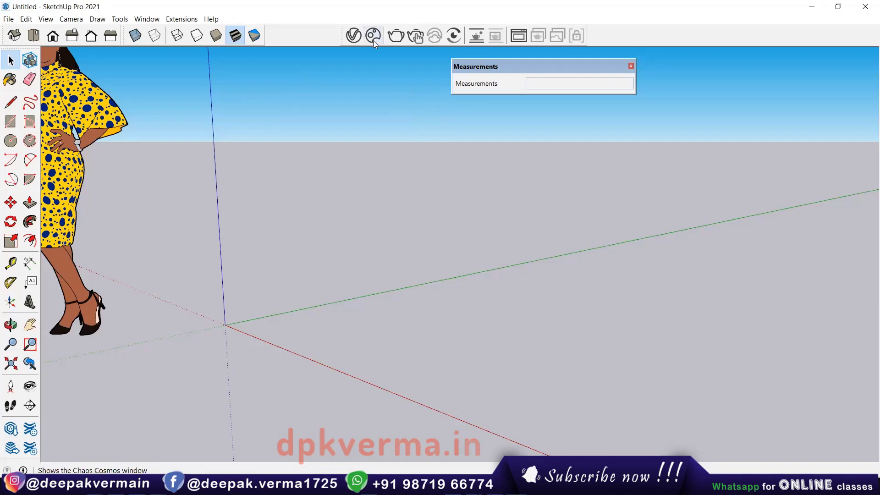
right_click(372, 40)
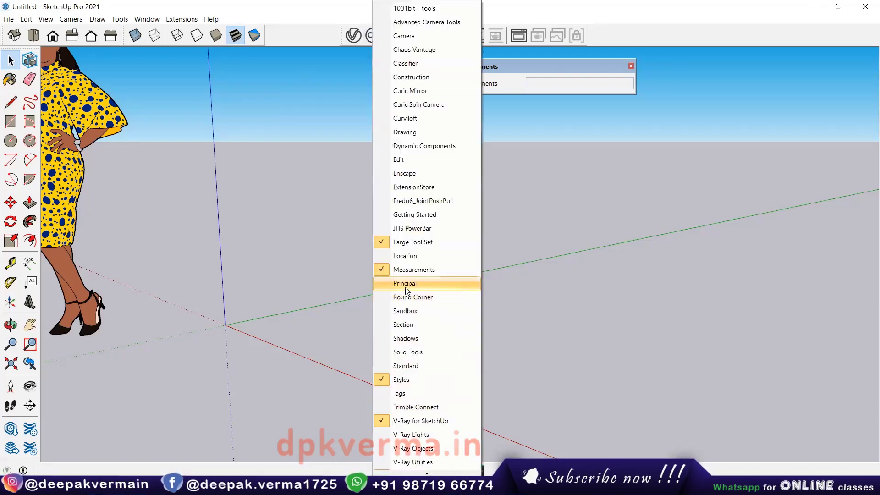
click(406, 351)
Step: Confirm Solid Tools is ticked under View > Toolbars and place the toolbar over the scene
click(46, 19)
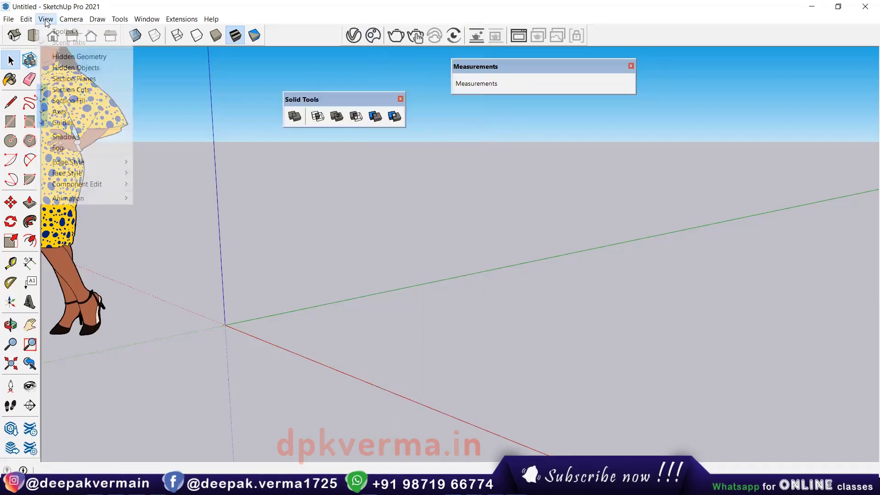
click(62, 29)
scroll(430, 220, down, 4)
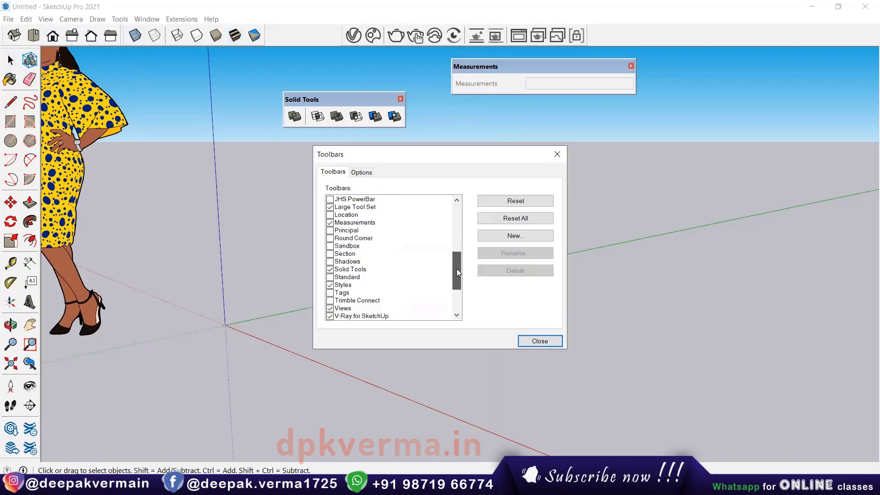
scroll(367, 284, down, 4)
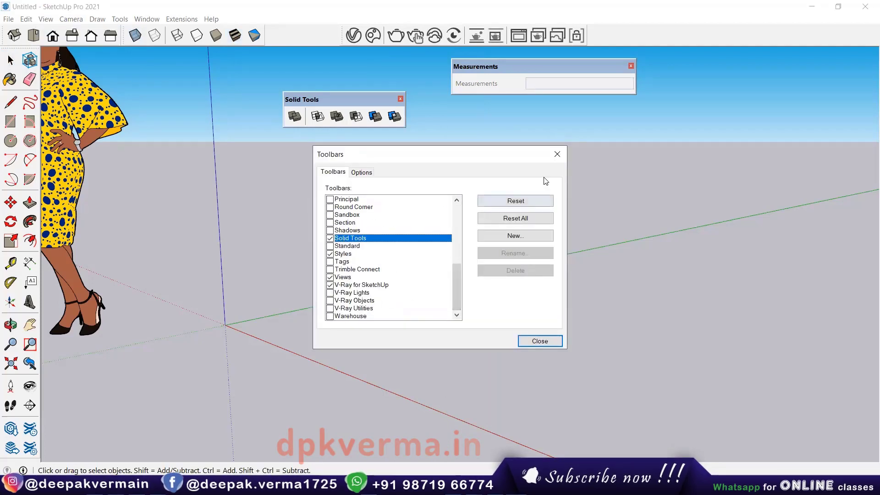
click(557, 154)
mouse_move(350, 102)
mouse_down()
mouse_move(351, 163)
mouse_move(364, 193)
mouse_up()
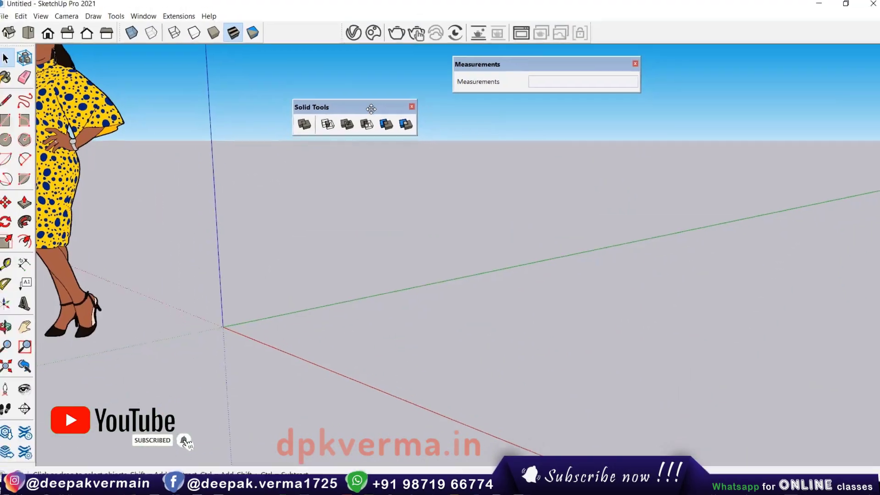
Step: Draw a rectangle on the ground and Push/Pull it up into a box
middle_drag(381, 319, 375, 335)
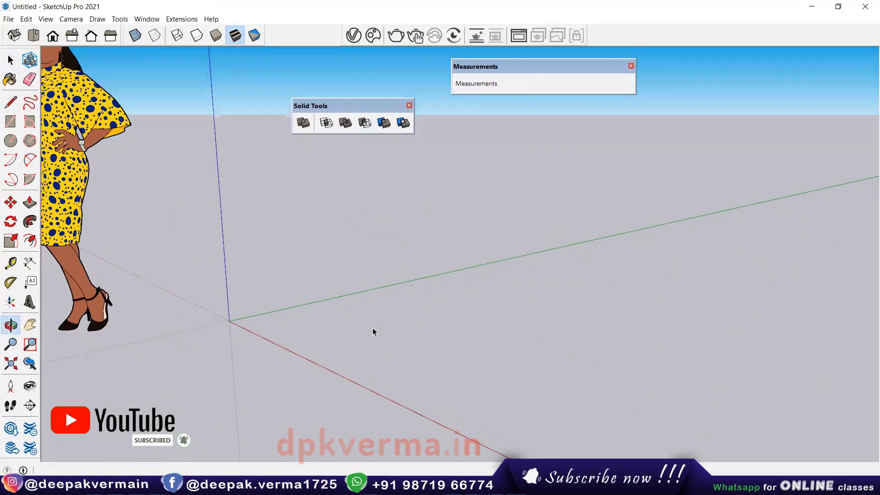
key(space)
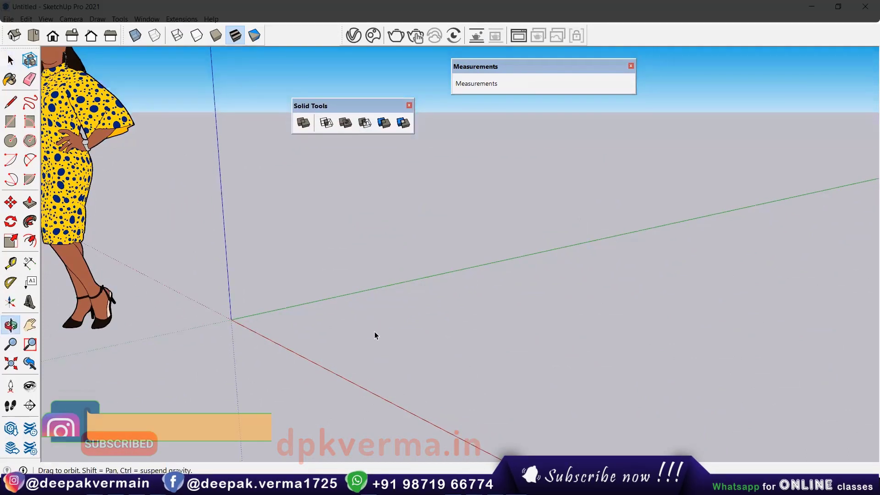
middle_drag(375, 335, 328, 315)
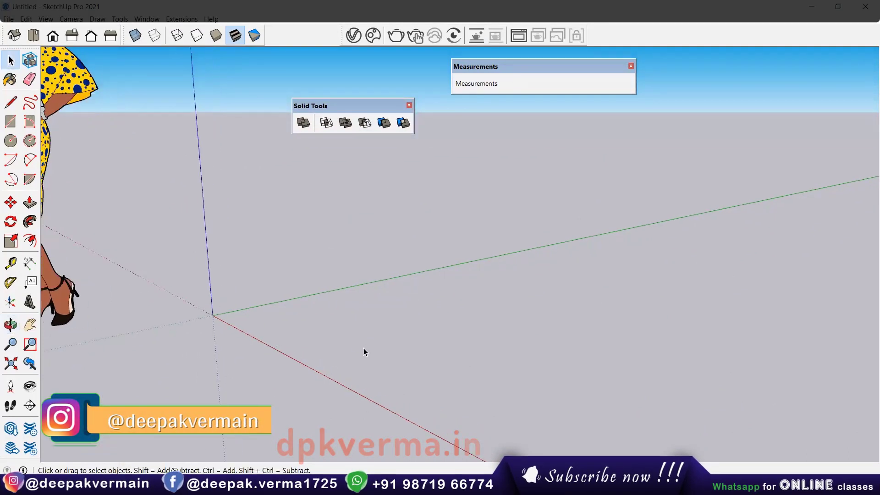
click(10, 121)
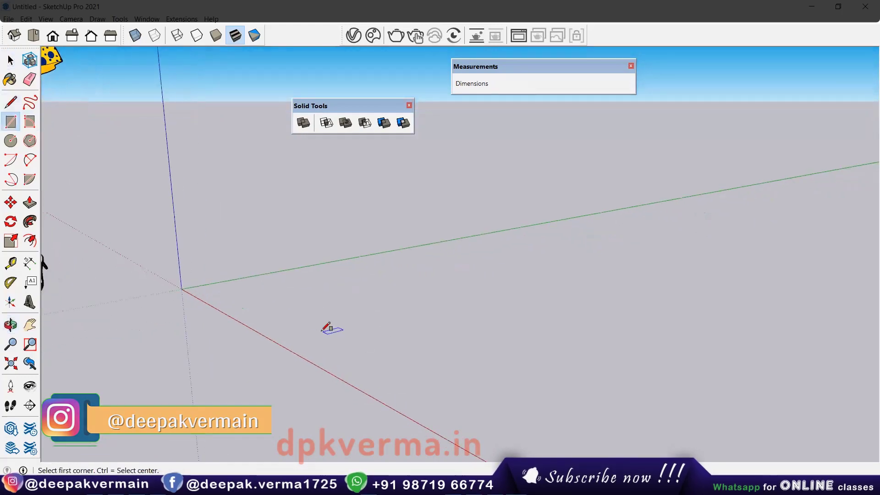
click(272, 310)
click(512, 277)
mouse_move(522, 285)
middle_down()
mouse_move(403, 324)
mouse_move(387, 310)
mouse_move(420, 309)
mouse_move(385, 333)
middle_up()
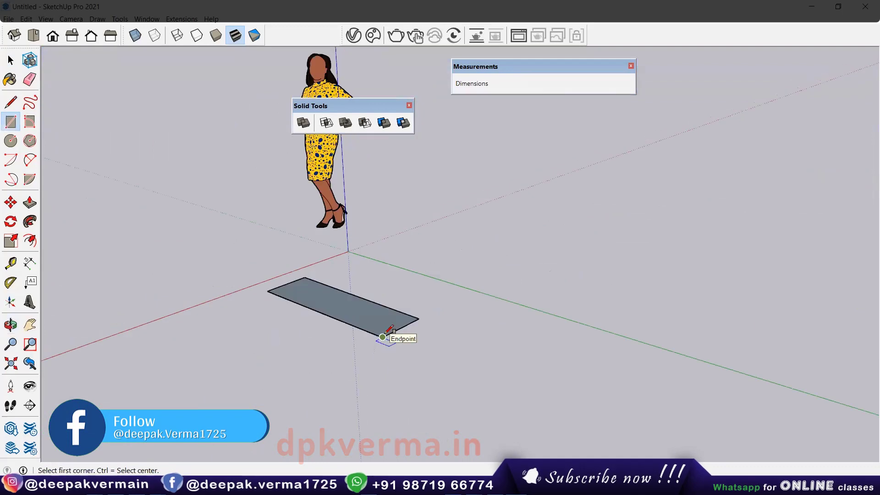
key(p)
drag(387, 284, 363, 202)
mouse_move(364, 201)
middle_down()
mouse_move(521, 249)
mouse_move(279, 235)
mouse_move(346, 305)
mouse_move(481, 303)
mouse_move(489, 315)
mouse_move(410, 314)
middle_up()
Step: Cut a door-sized opening through the box front, then undo the cut
key(r)
click(357, 269)
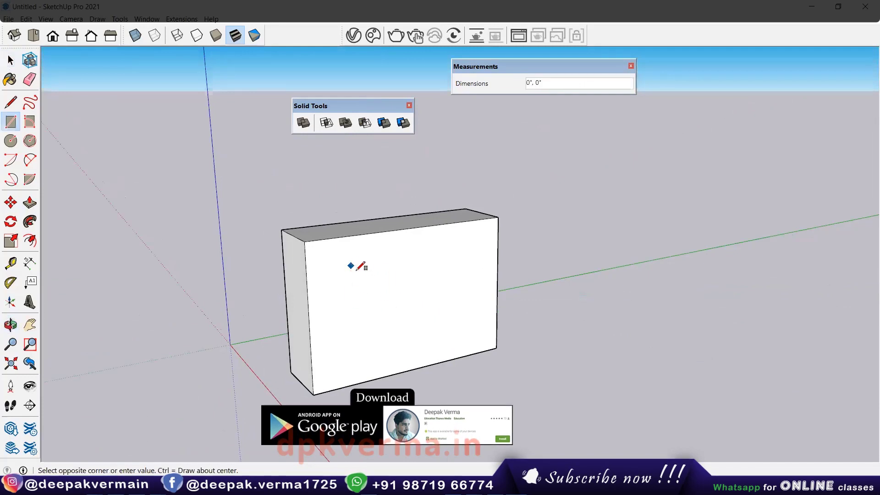
click(403, 347)
middle_drag(373, 348, 373, 342)
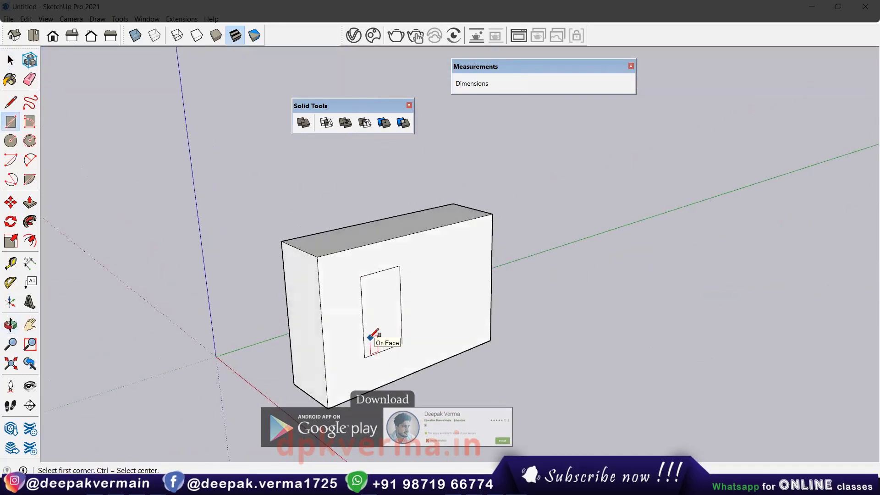
key(p)
drag(379, 320, 306, 268)
click(281, 241)
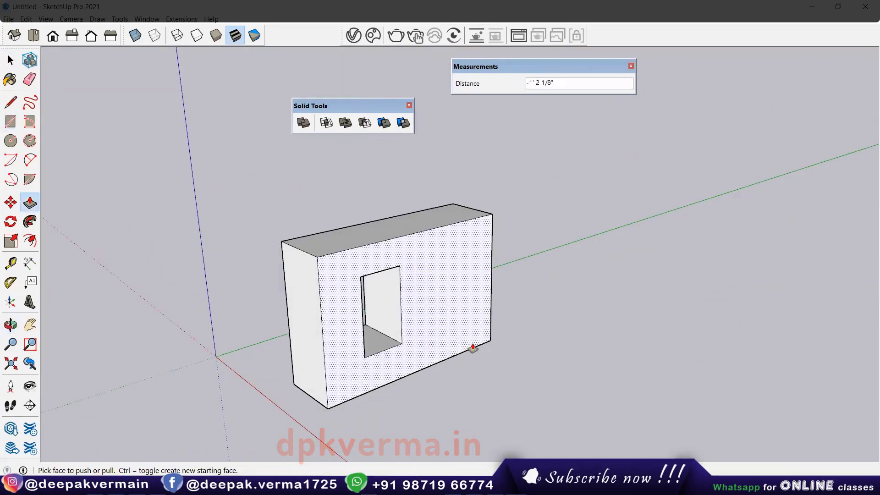
mouse_move(471, 349)
middle_down()
mouse_move(302, 281)
mouse_move(505, 298)
mouse_move(455, 283)
mouse_move(583, 295)
mouse_move(458, 334)
mouse_move(418, 295)
middle_up()
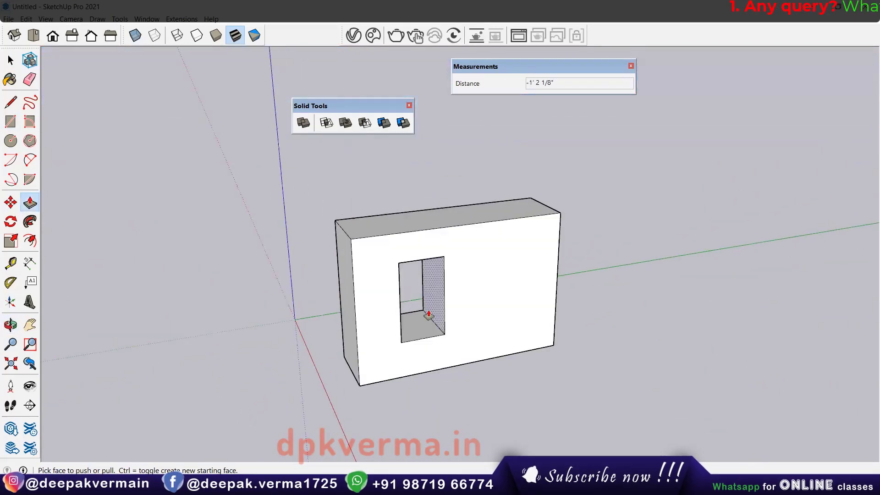
key(ctrl+z)
Step: Adjust a vertical edge of the box with the Move tool
mouse_move(431, 316)
middle_down()
mouse_move(520, 308)
mouse_move(507, 338)
mouse_move(449, 373)
mouse_move(480, 366)
mouse_move(406, 334)
middle_up()
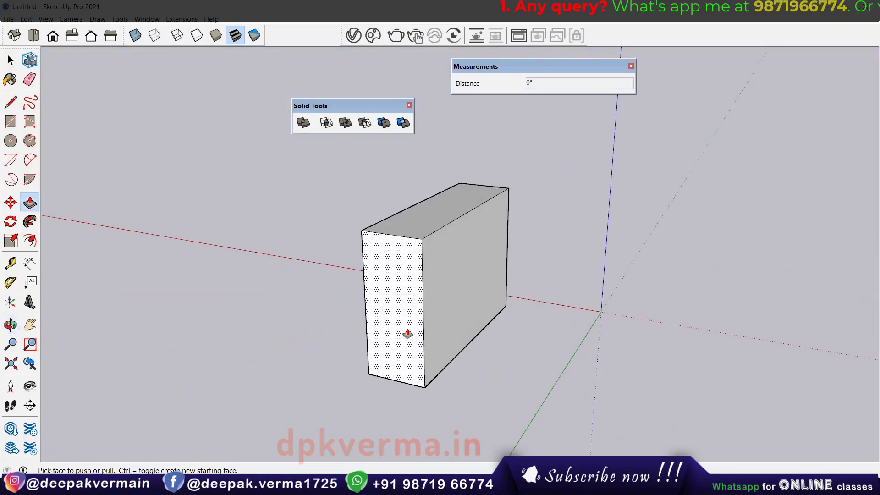
key(space)
key(m)
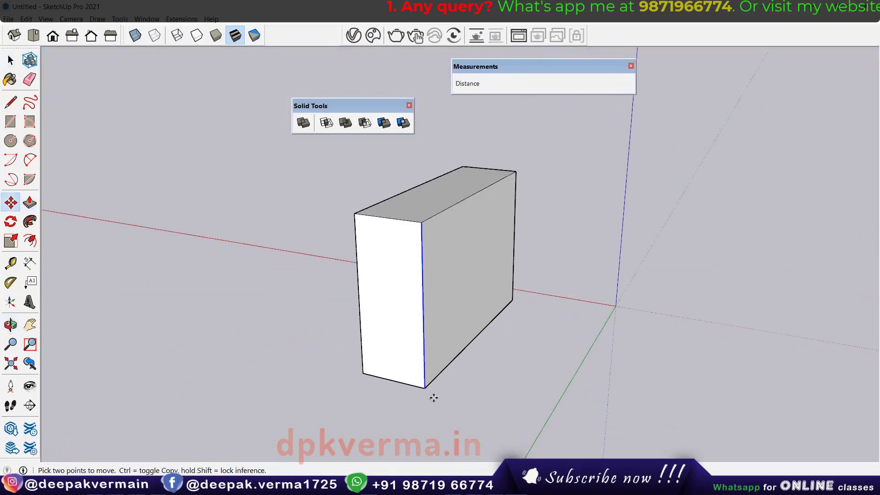
click(425, 384)
mouse_move(448, 390)
middle_down()
mouse_move(556, 393)
mouse_move(493, 348)
mouse_move(520, 334)
mouse_move(494, 320)
mouse_move(570, 274)
middle_up()
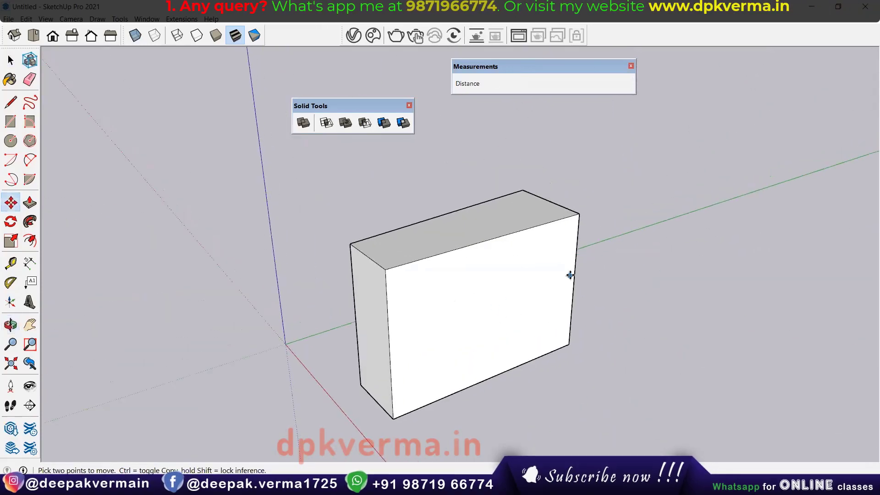
click(10, 60)
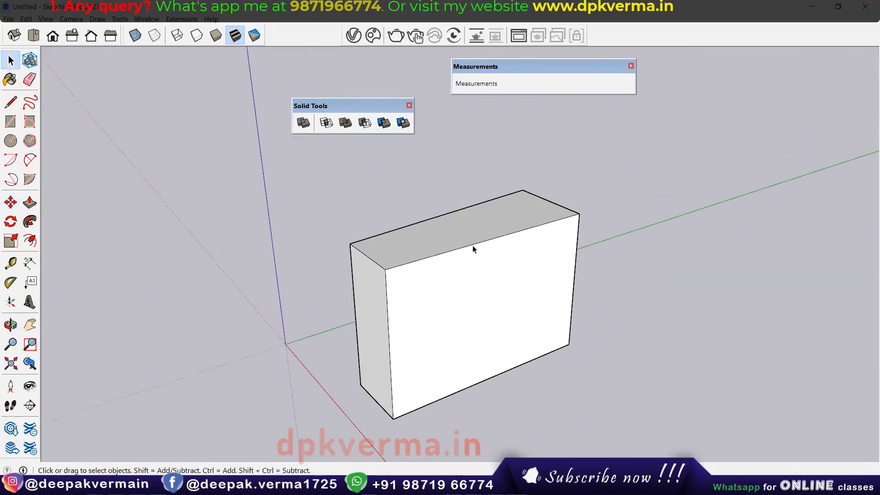
scroll(457, 328, up, 1)
scroll(454, 316, up, 1)
key(r)
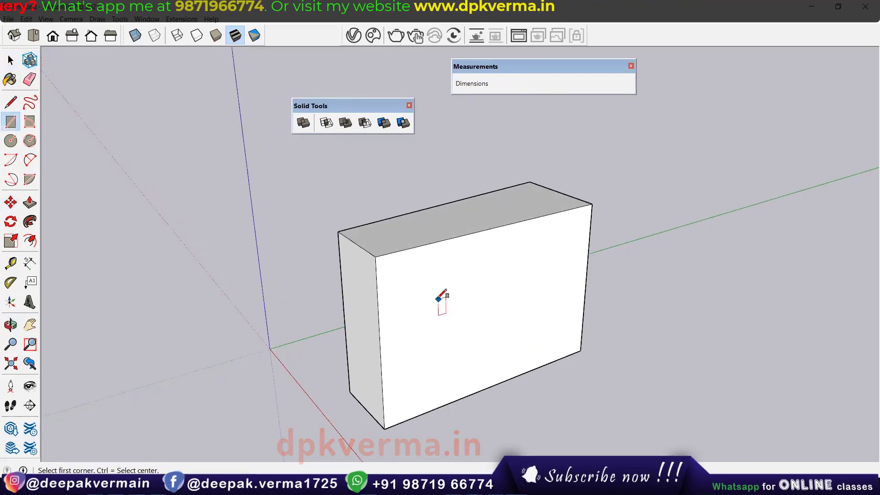
click(434, 285)
click(480, 353)
key(p)
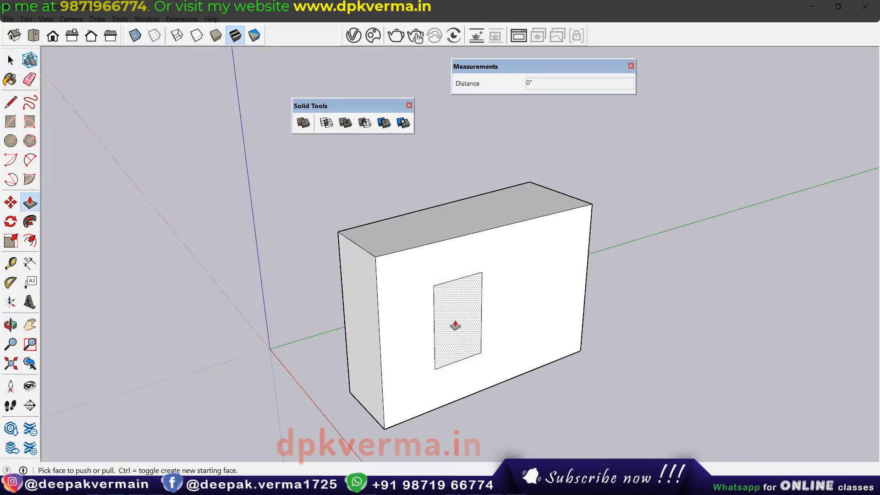
click(454, 320)
click(339, 235)
mouse_move(365, 333)
middle_down()
mouse_move(683, 338)
mouse_move(290, 296)
mouse_move(409, 257)
mouse_move(407, 320)
mouse_move(795, 356)
mouse_move(517, 349)
middle_up()
click(494, 317)
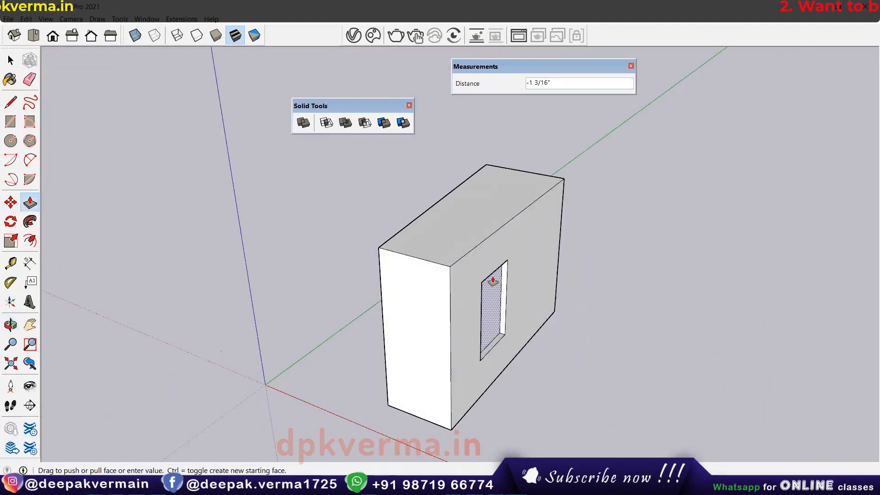
middle_drag(406, 330, 425, 297)
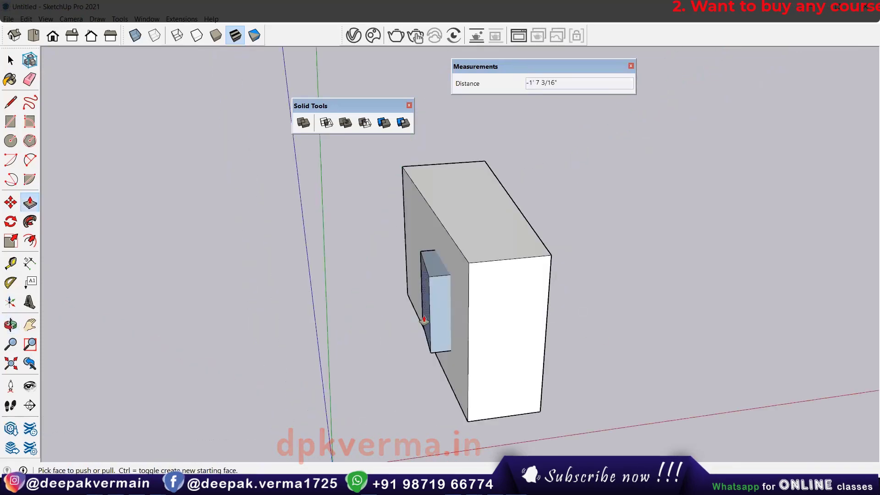
click(424, 319)
mouse_move(556, 314)
middle_down()
mouse_move(338, 295)
mouse_move(473, 331)
mouse_move(360, 202)
mouse_move(431, 232)
middle_up()
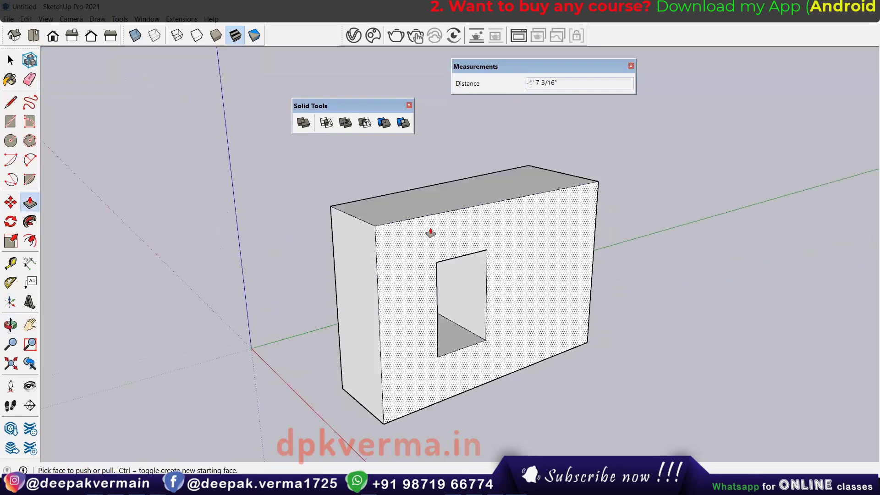
click(442, 279)
click(462, 264)
mouse_move(464, 265)
middle_down()
mouse_move(433, 280)
mouse_move(511, 300)
mouse_move(476, 288)
mouse_move(502, 291)
middle_up()
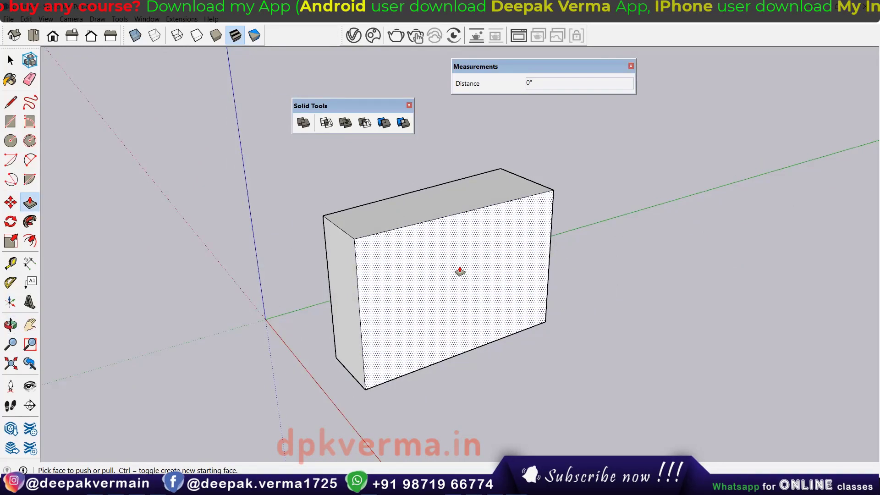
mouse_move(459, 271)
middle_down()
mouse_move(480, 275)
mouse_move(471, 258)
middle_up()
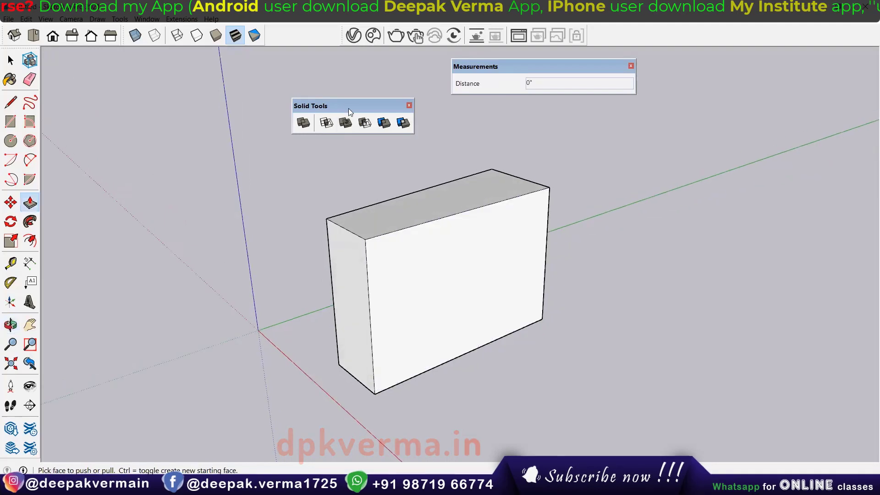
drag(347, 102, 342, 94)
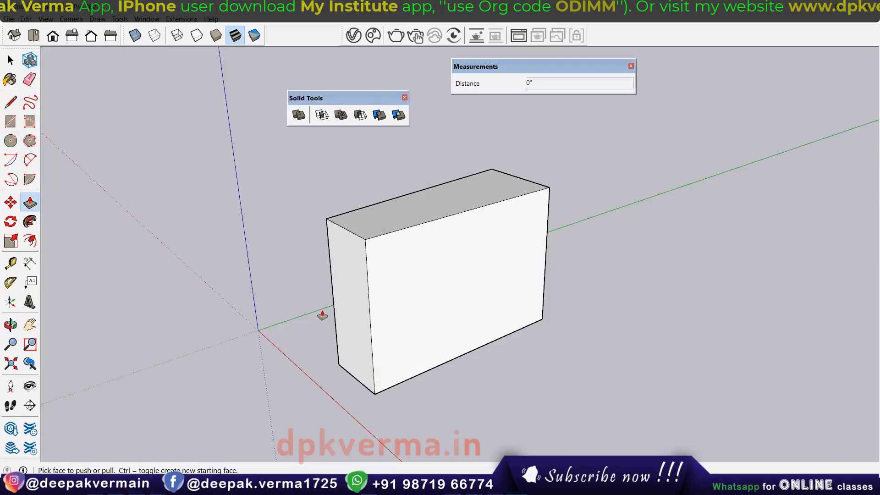
middle_drag(322, 315, 377, 334)
key(space)
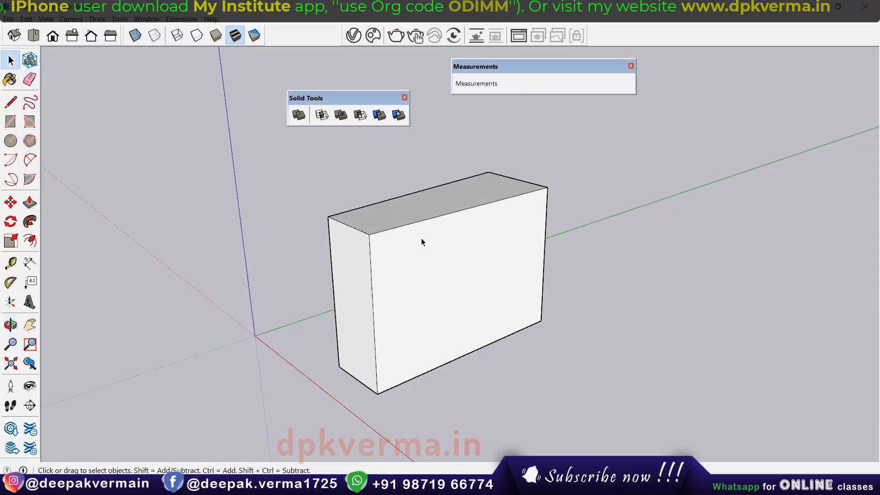
Step: Make the whole box into a group
triple_click(421, 239)
right_click(422, 242)
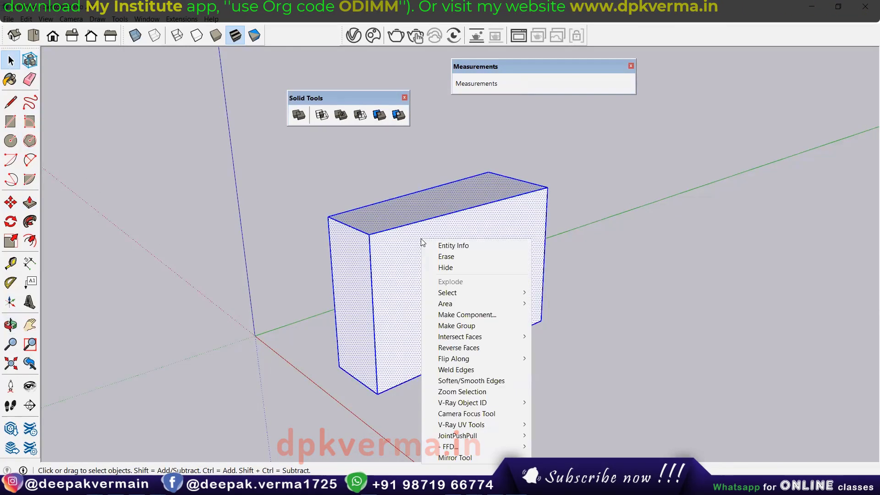
click(453, 327)
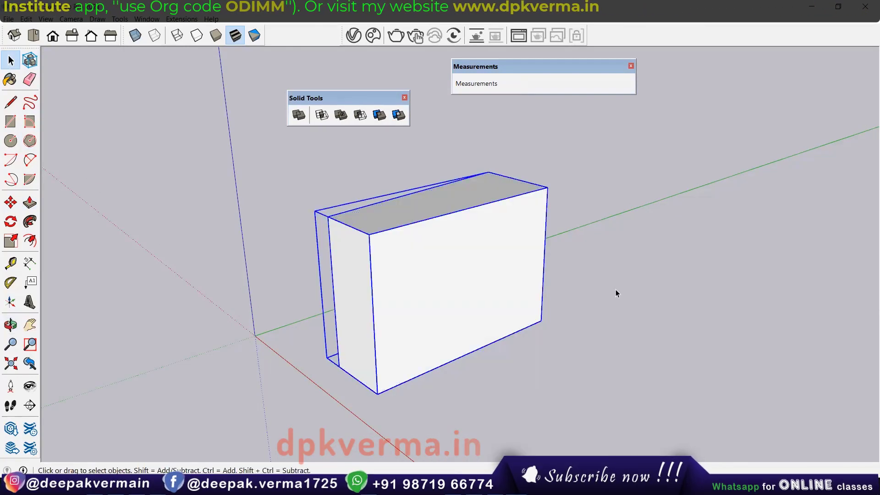
mouse_move(434, 265)
middle_down()
mouse_move(555, 256)
mouse_move(431, 274)
middle_up()
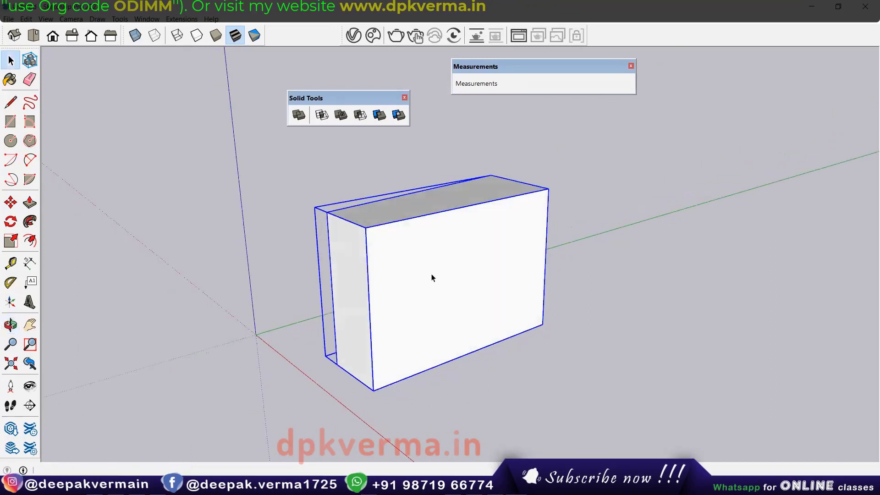
Step: Extrude a rectangular block through the box and move it forward to protrude from the front
key(e)
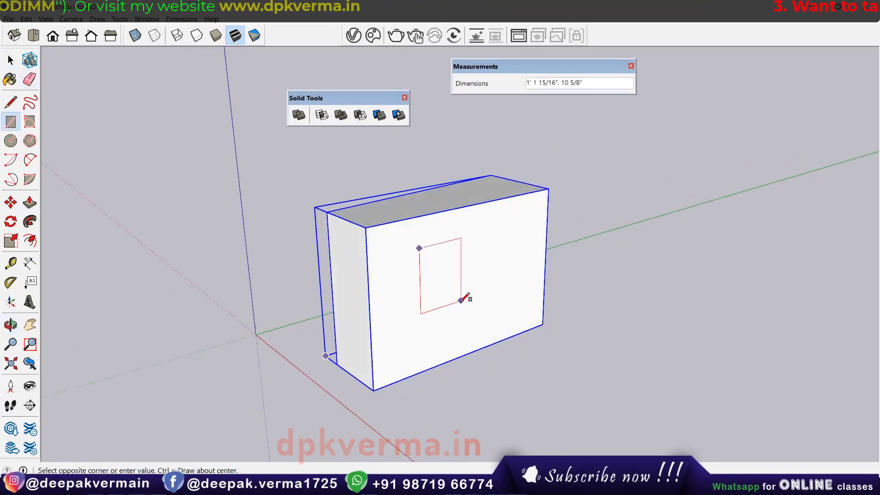
key(p)
drag(329, 256, 292, 249)
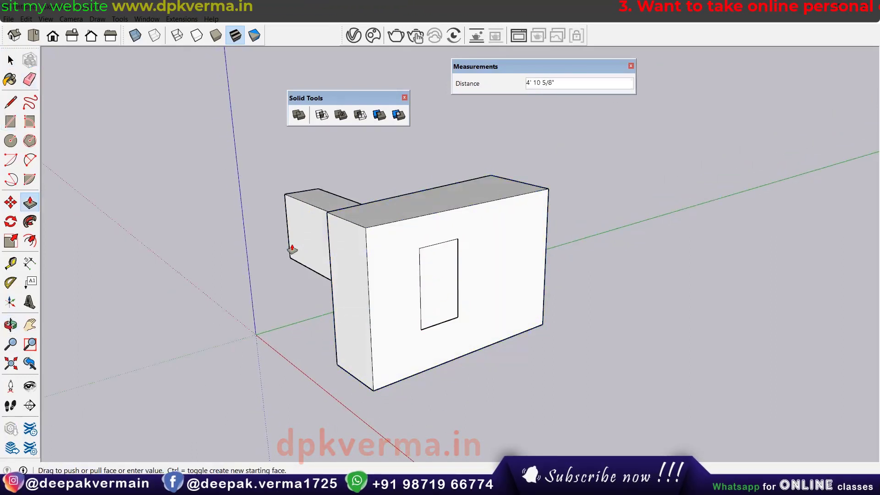
key(space)
click(299, 233)
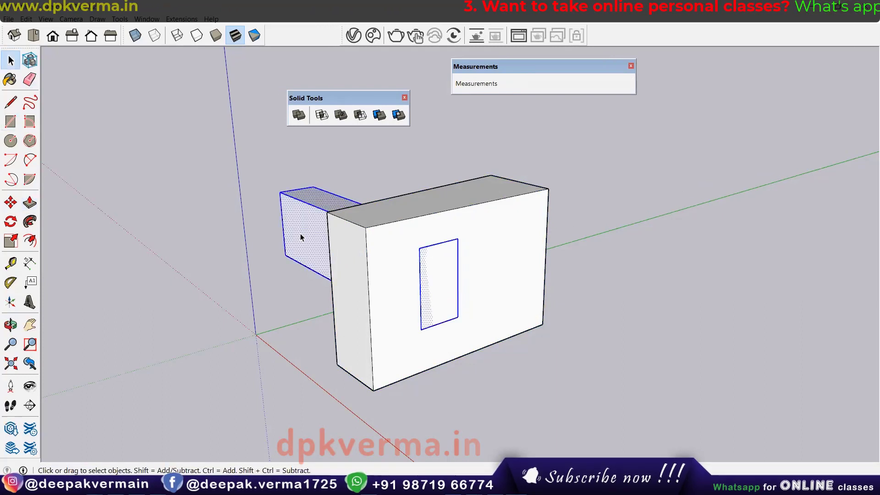
key(m)
click(301, 228)
key(space)
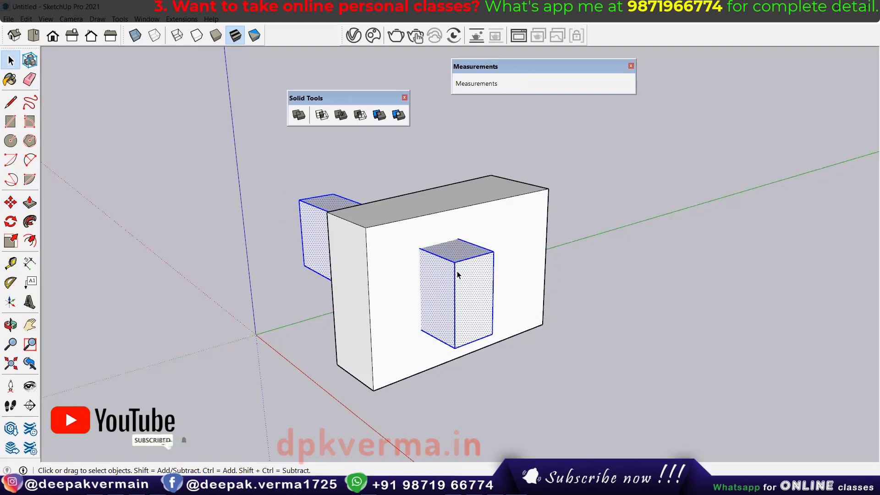
right_click(458, 280)
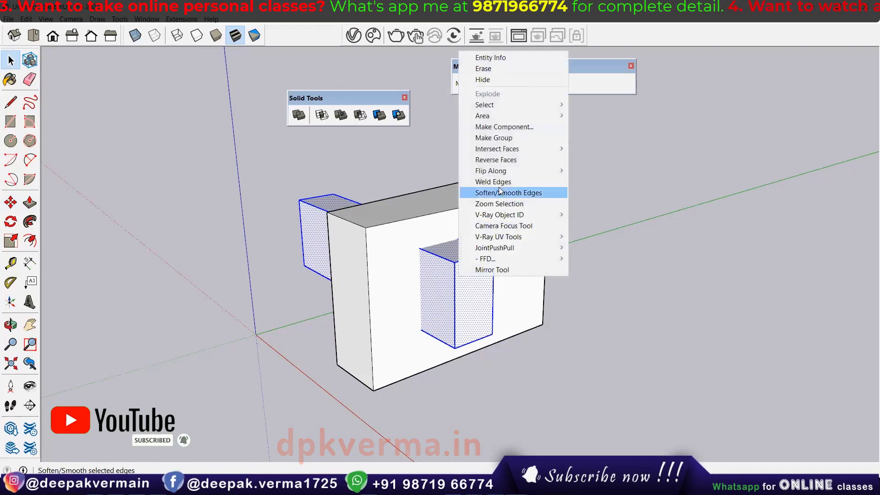
Step: Group the rectangular block separately from the box and shift the Solid Tools toolbar aside
click(492, 139)
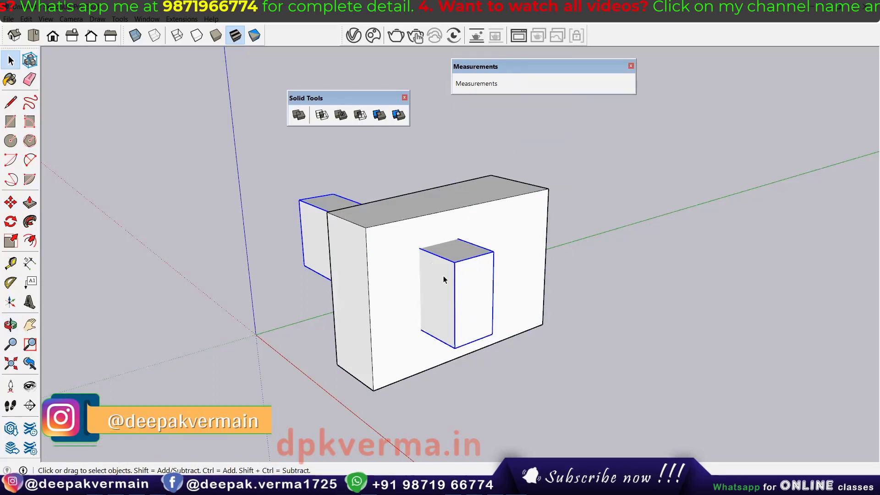
mouse_move(443, 276)
middle_down()
mouse_move(433, 271)
mouse_move(450, 277)
middle_up()
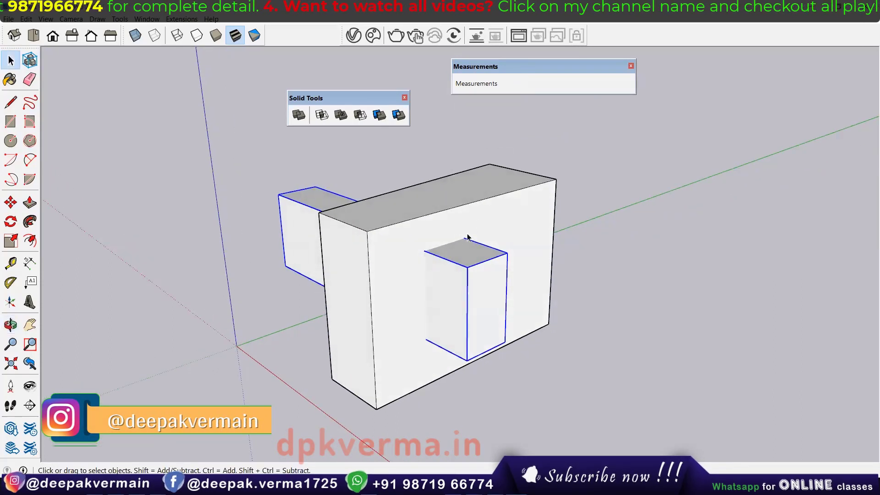
click(499, 192)
click(464, 299)
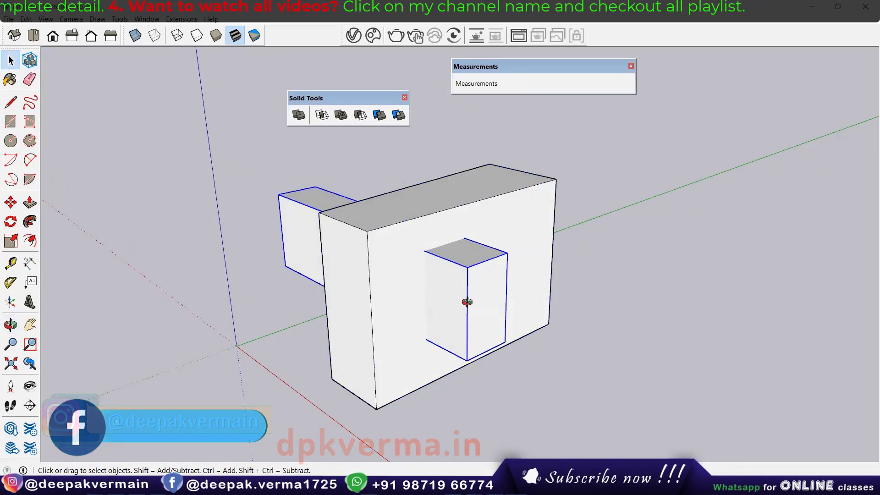
middle_drag(442, 291, 443, 294)
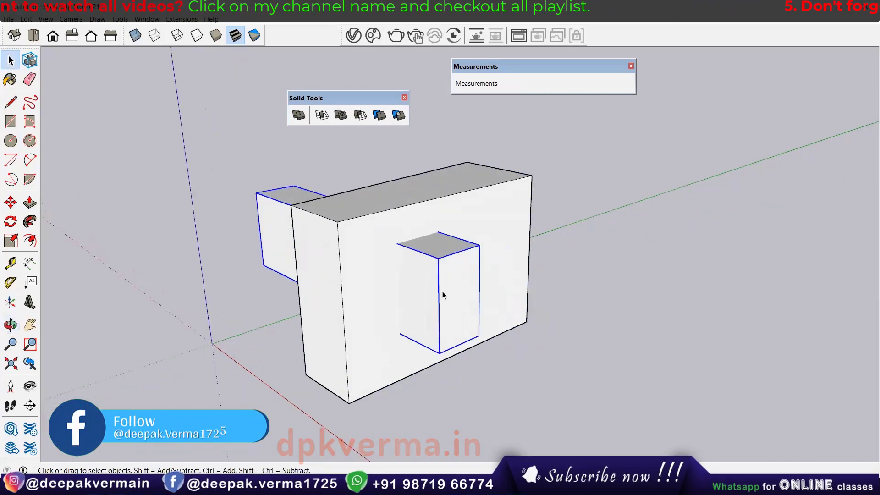
drag(357, 101, 362, 93)
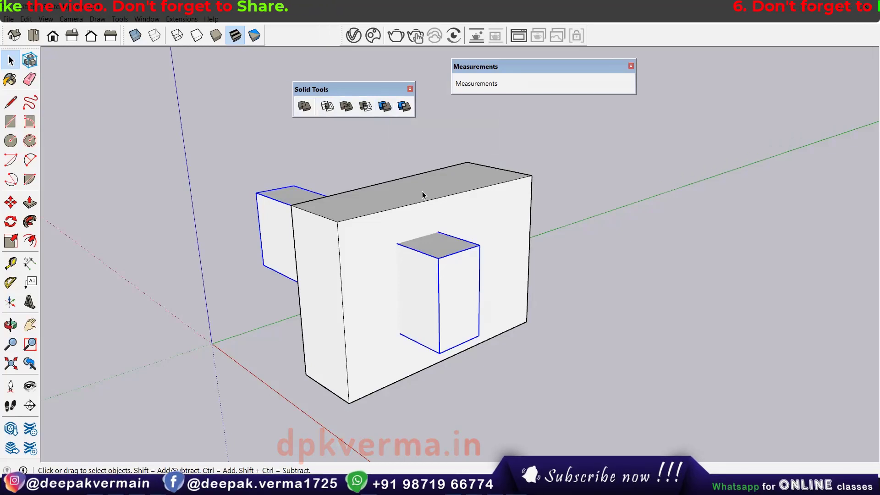
Step: Subtract the rectangular block from the box, leaving a rectangular hole
drag(369, 95, 367, 90)
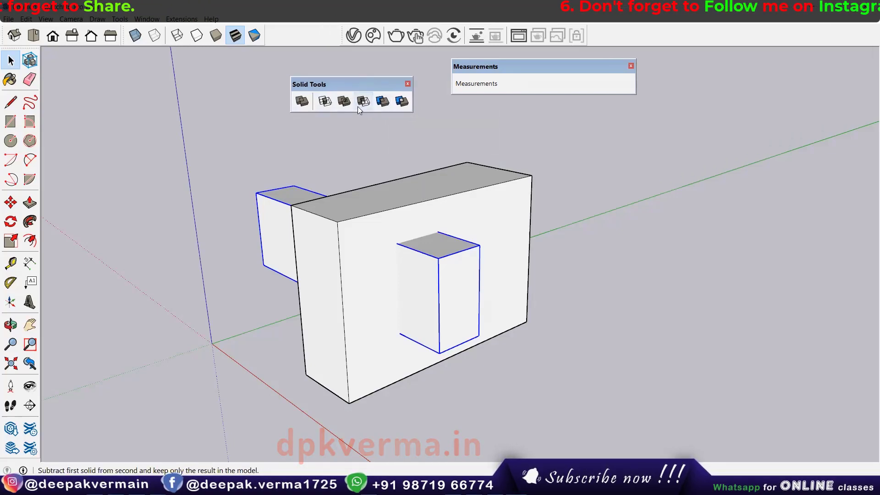
mouse_move(458, 298)
middle_down()
mouse_move(477, 294)
mouse_move(436, 284)
middle_up()
shift+click(496, 220)
click(439, 284)
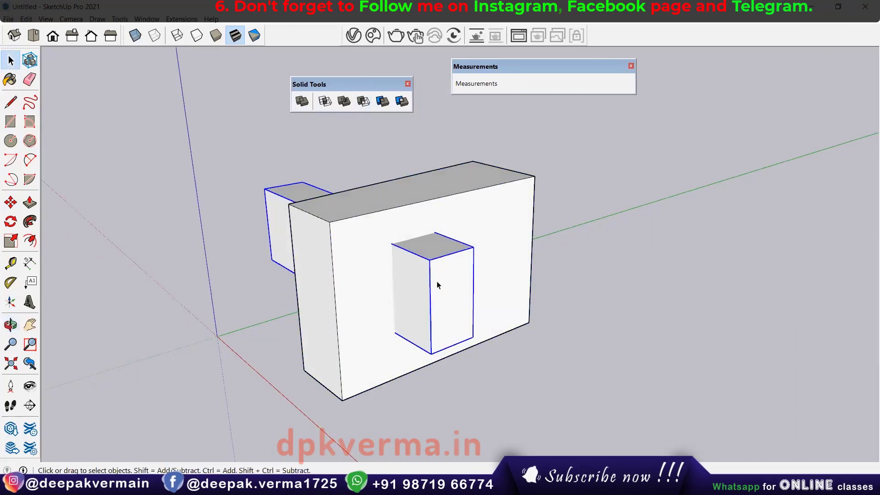
click(360, 102)
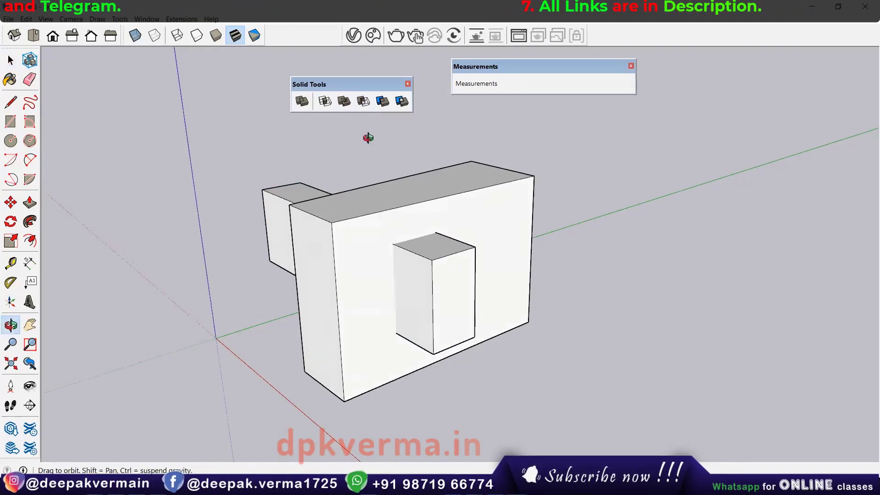
middle_drag(366, 136, 372, 137)
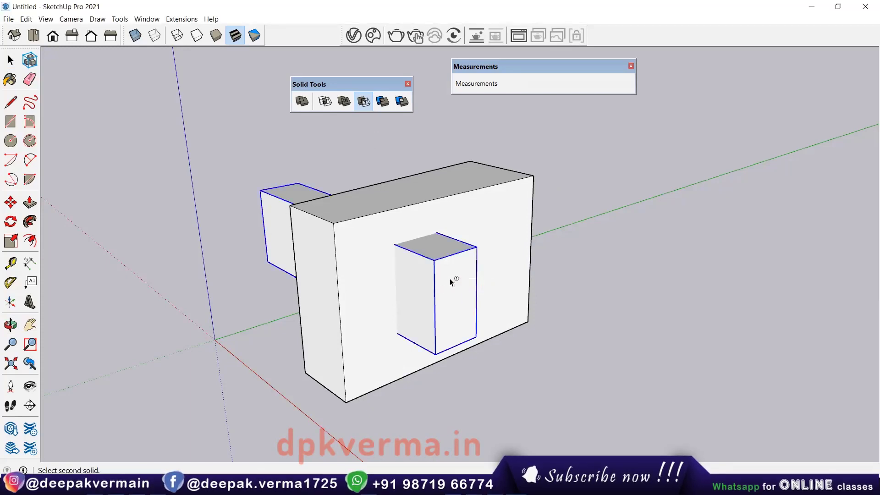
click(490, 205)
Step: Orbit to face the box front and place a circle's centre on it
mouse_move(489, 205)
middle_down()
mouse_move(403, 256)
mouse_move(499, 228)
mouse_move(395, 232)
mouse_move(439, 268)
mouse_move(402, 292)
mouse_move(394, 225)
middle_up()
mouse_move(380, 255)
middle_down()
mouse_move(447, 308)
mouse_move(387, 290)
mouse_move(402, 257)
mouse_move(443, 316)
mouse_move(481, 324)
mouse_move(383, 275)
middle_up()
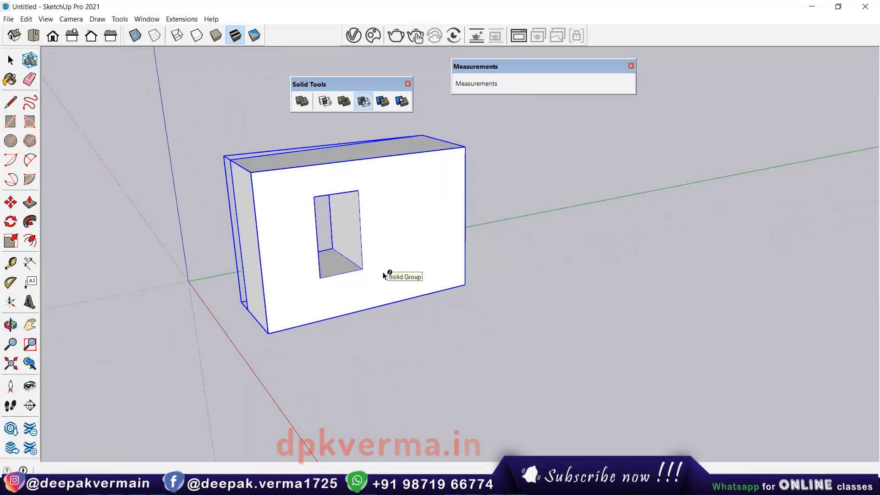
key(c)
click(414, 200)
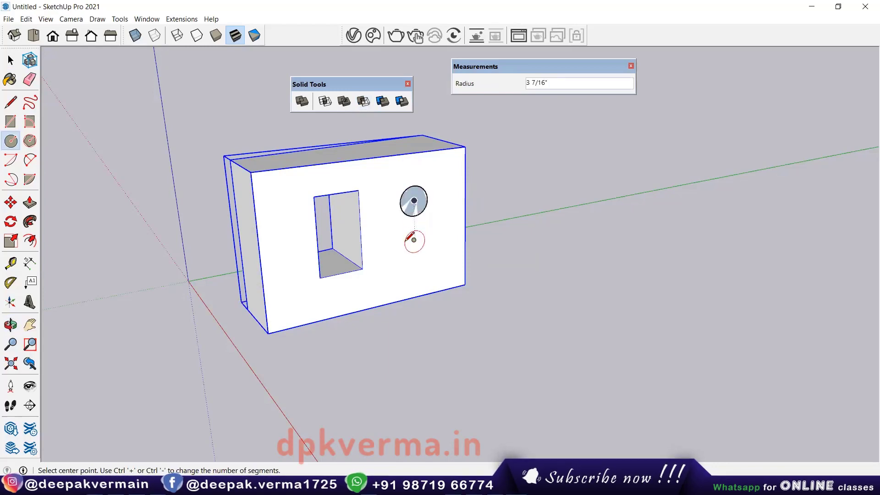
Step: Extrude the circle back through the box and move the cylinder forward out of the front
middle_drag(408, 238, 425, 236)
key(p)
click(413, 202)
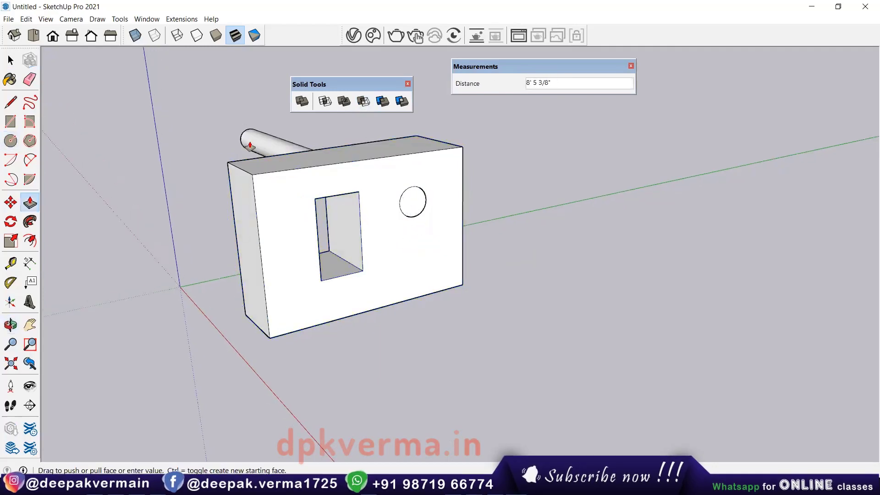
click(253, 142)
key(space)
triple_click(253, 142)
key(m)
drag(254, 142, 354, 227)
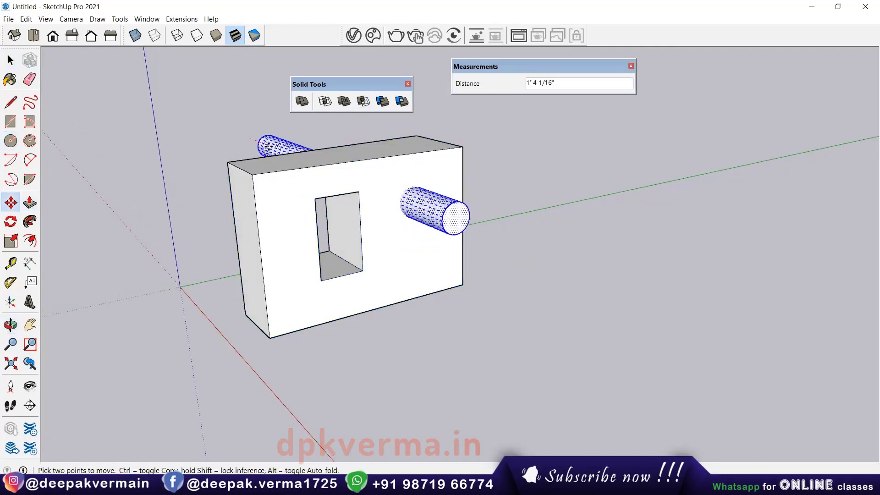
key(space)
Step: Make the cylinder its own group
right_click(451, 227)
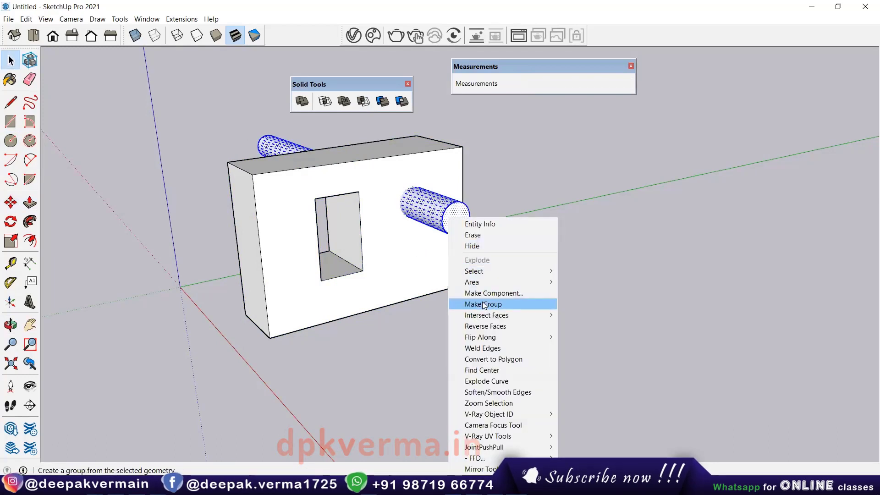
click(535, 180)
key(ctrl+z)
middle_drag(535, 179, 383, 179)
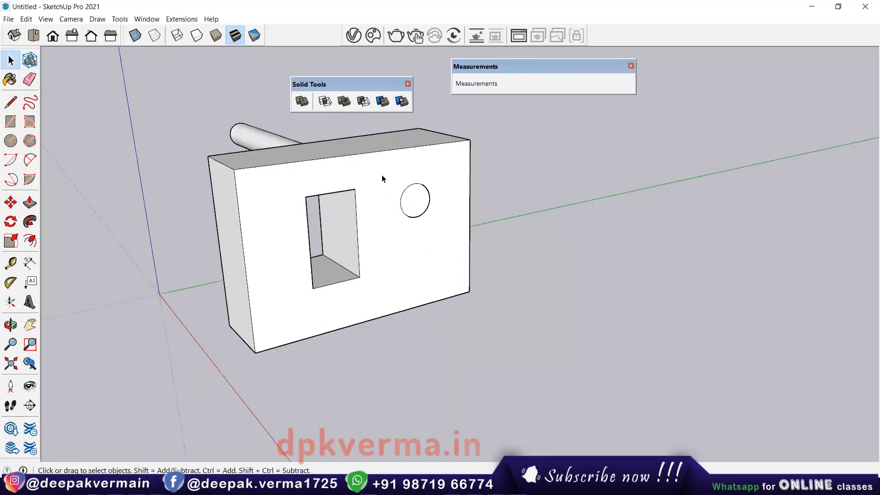
triple_click(248, 142)
right_click(248, 140)
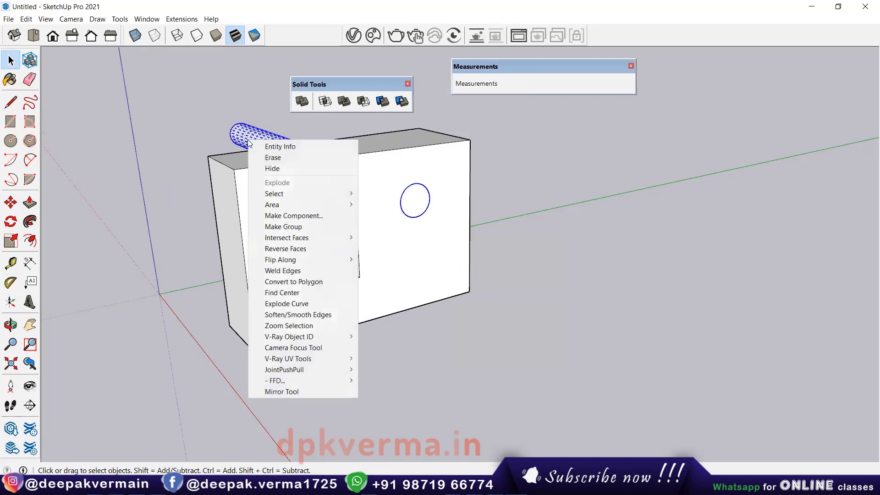
click(281, 226)
click(474, 214)
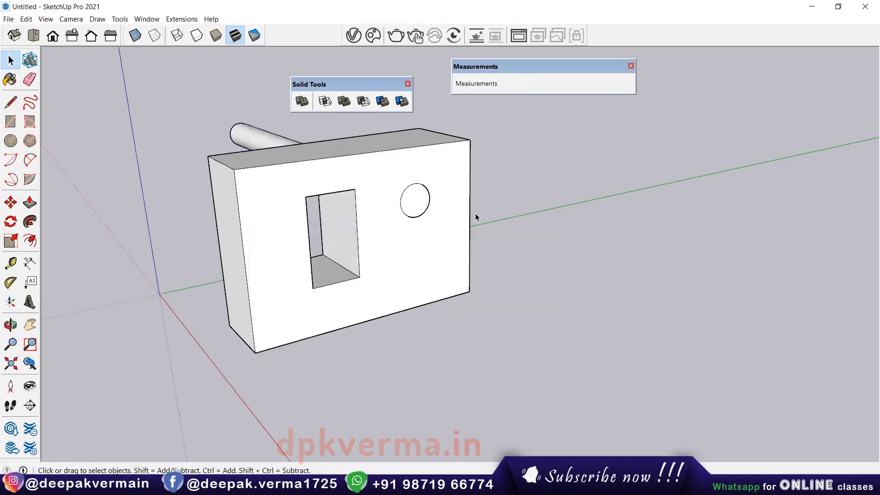
Step: Try a box-then-cylinder Subtract, undo it, and cancel the retry
click(358, 106)
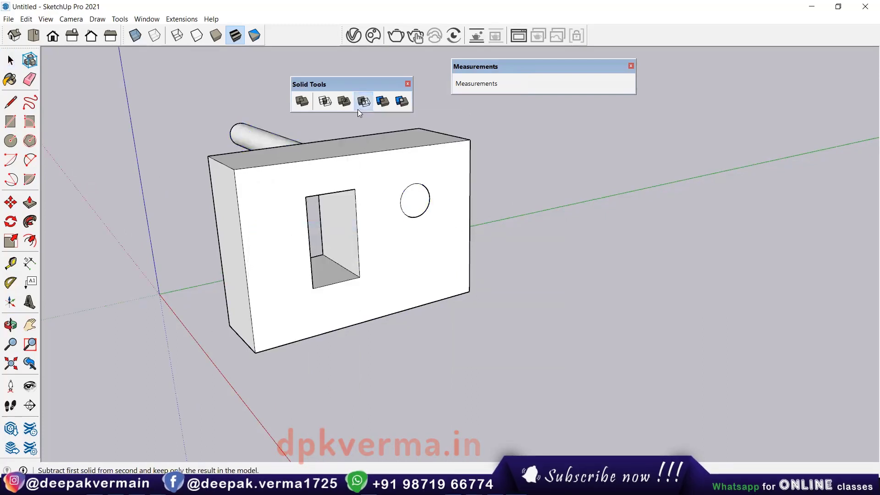
click(375, 166)
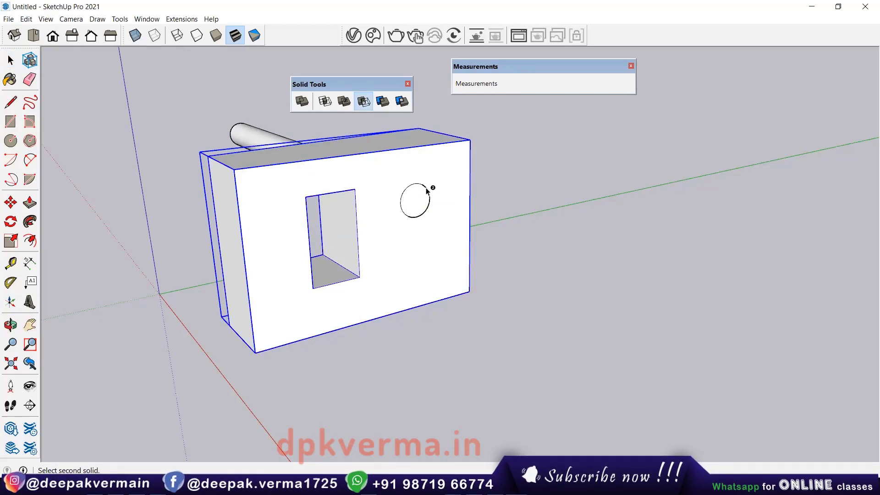
click(253, 139)
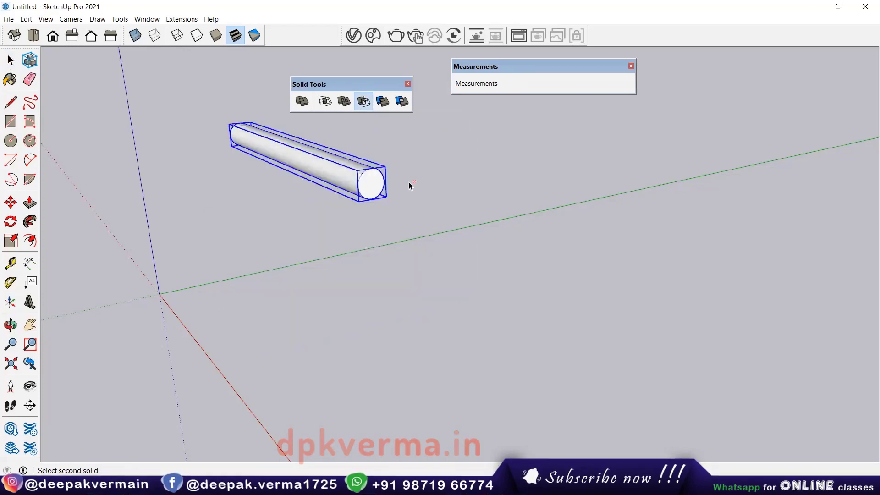
key(ctrl+z)
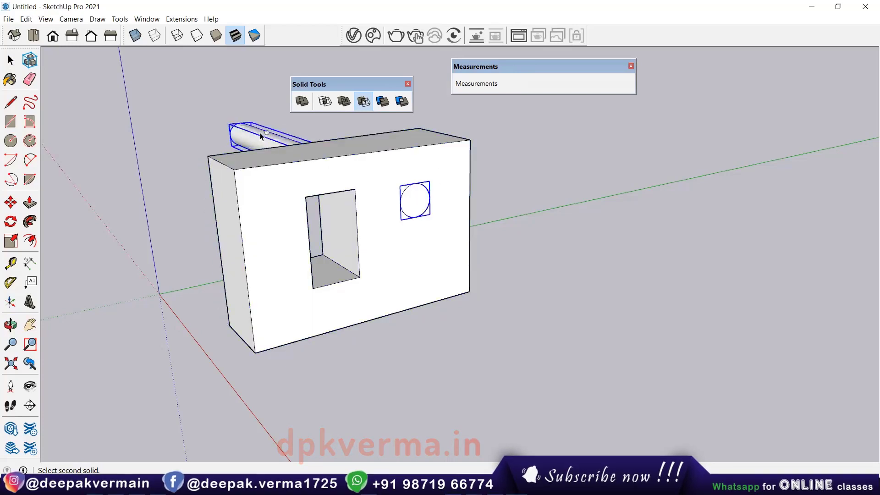
click(260, 133)
middle_drag(291, 163, 449, 174)
key(Escape)
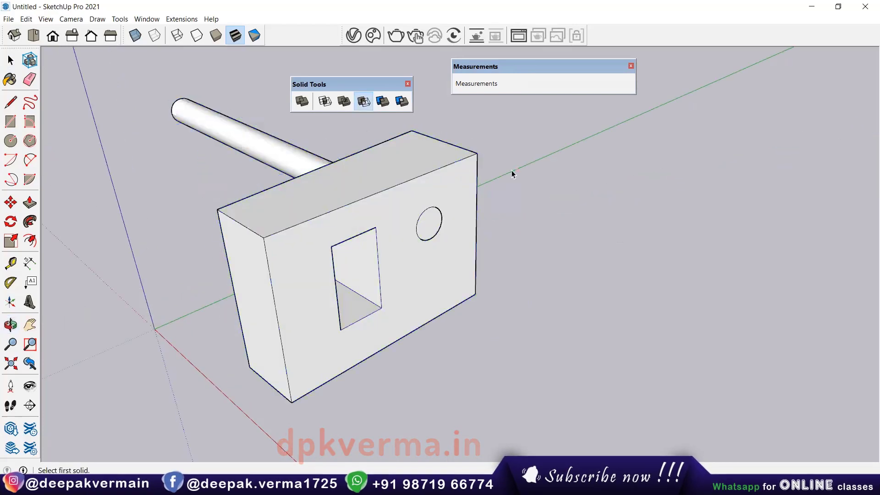
Step: Subtract the cylinder from the box, picking cylinder first, then box
click(363, 106)
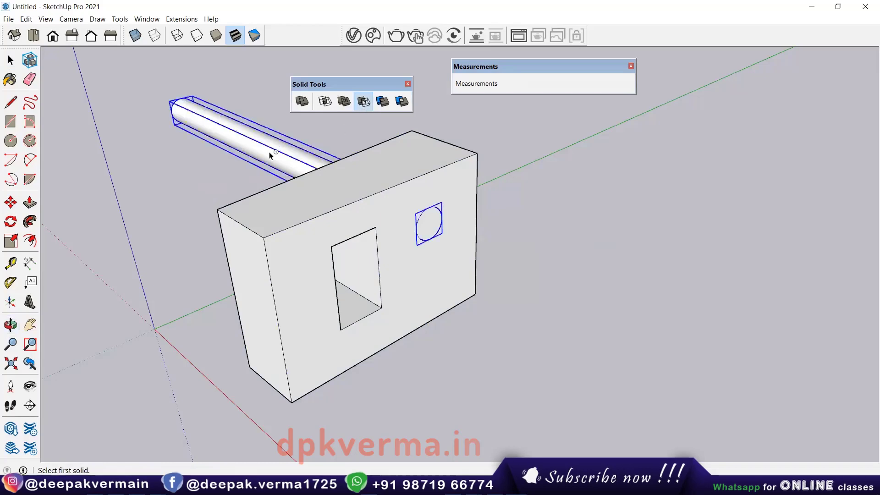
click(269, 152)
click(419, 180)
mouse_move(462, 247)
middle_down()
mouse_move(260, 138)
mouse_move(324, 133)
mouse_move(406, 253)
mouse_move(340, 240)
mouse_move(359, 229)
mouse_move(353, 198)
mouse_move(285, 194)
middle_up()
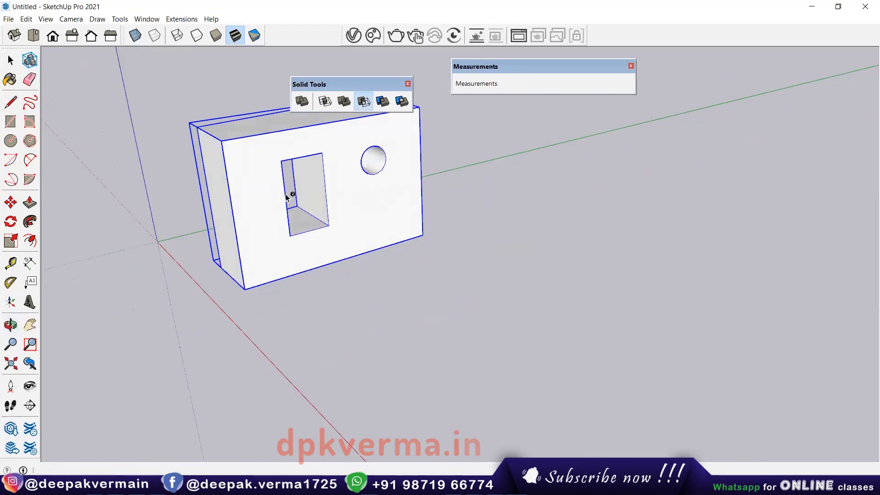
Step: Draw a circle on the ground right of the block and extrude it into a tall cylinder
click(11, 140)
click(456, 359)
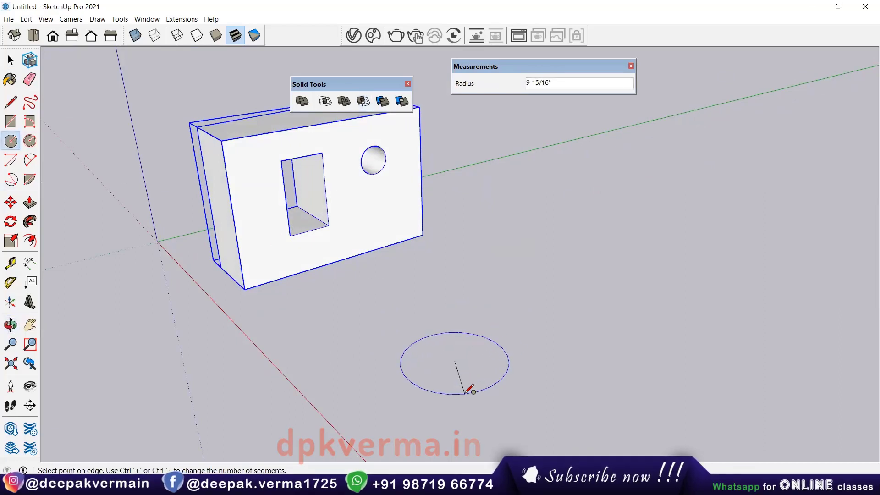
click(463, 386)
mouse_move(463, 386)
middle_down()
mouse_move(452, 360)
mouse_move(462, 353)
middle_up()
key(p)
click(472, 367)
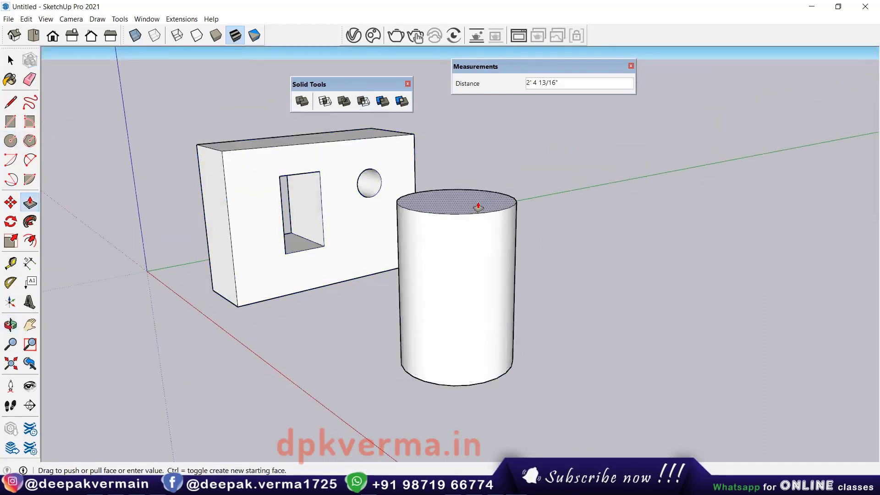
click(477, 185)
mouse_move(453, 262)
middle_down()
mouse_move(479, 284)
mouse_move(472, 277)
middle_up()
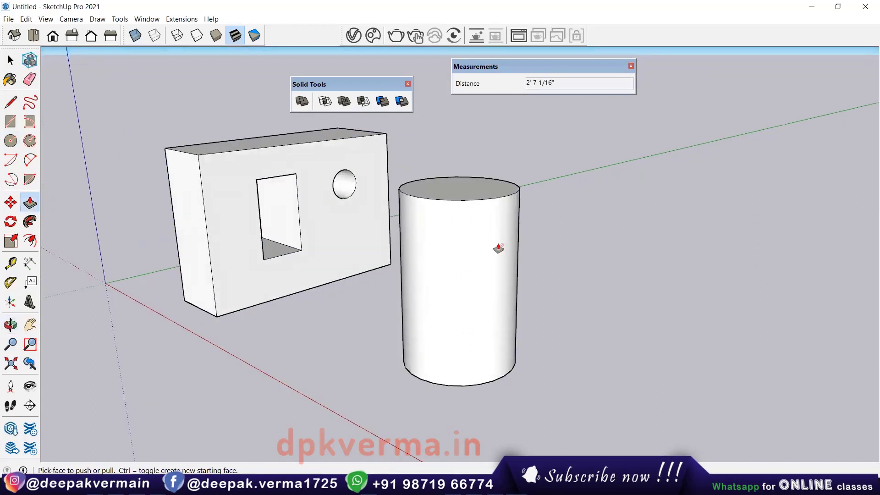
Step: Start a small circle on the side of the tall cylinder
key(c)
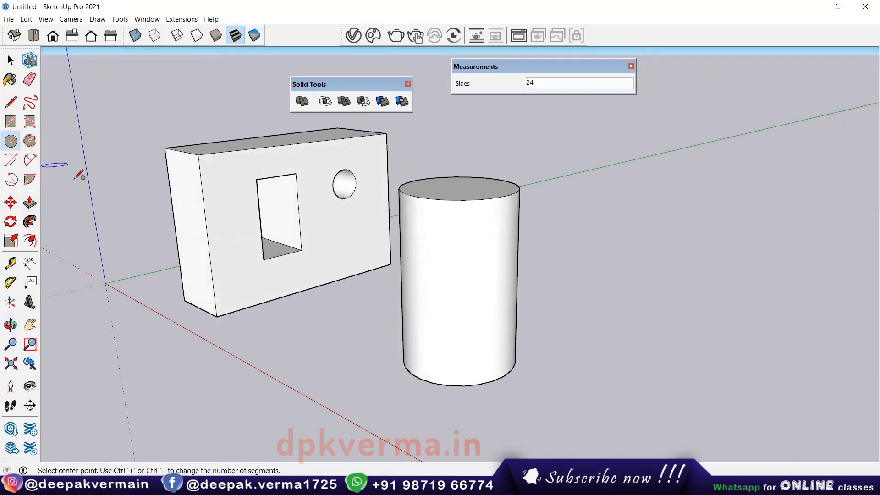
middle_drag(403, 293, 416, 285)
click(414, 276)
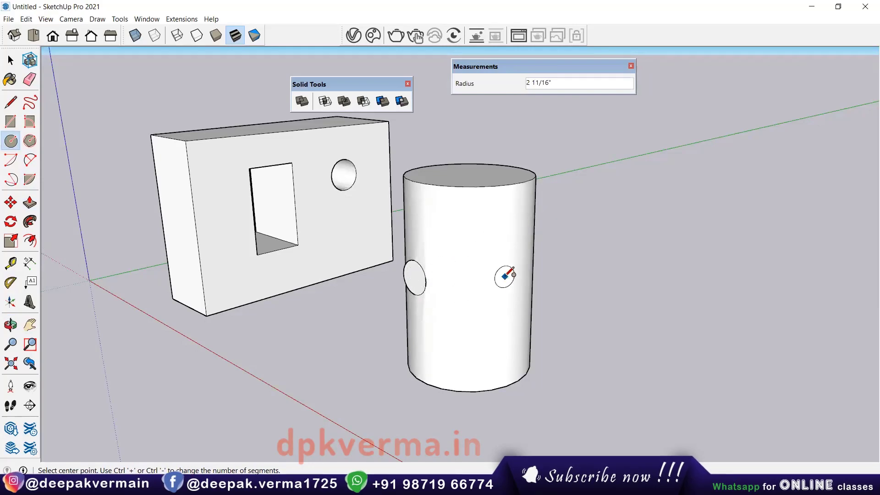
key(space)
Step: Make the tall cylinder a group
triple_click(477, 244)
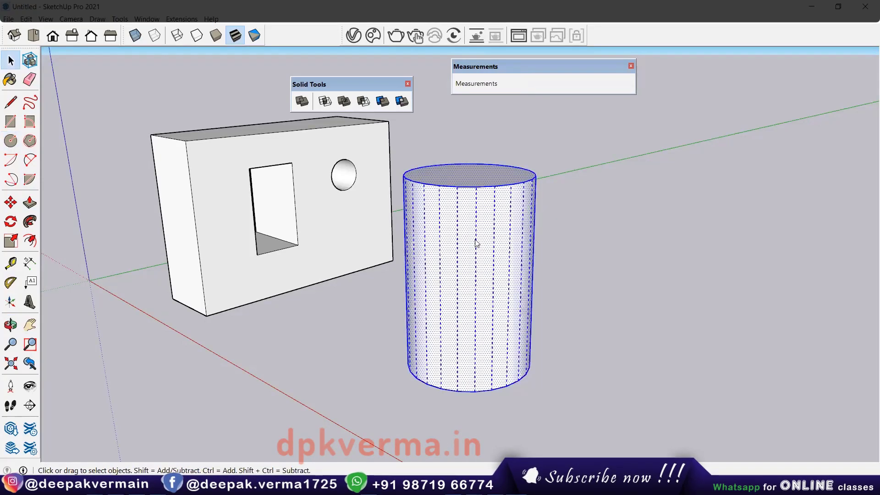
right_click(476, 243)
click(521, 306)
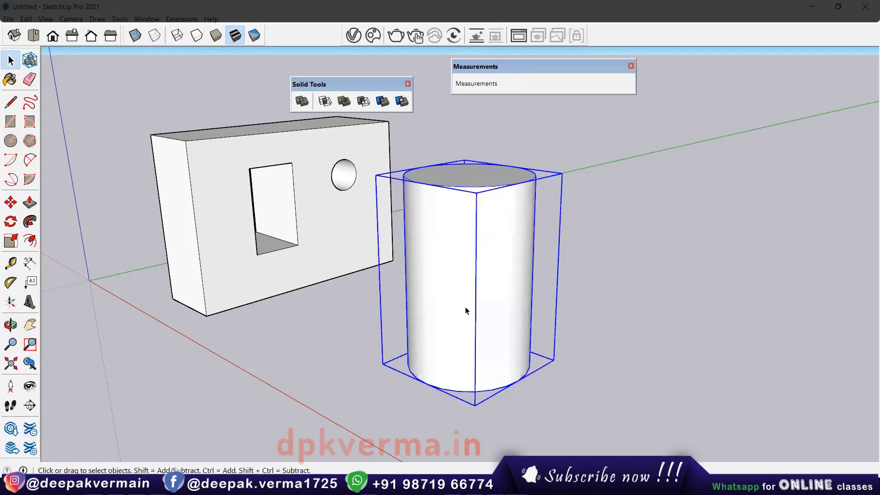
Step: Pull a small circle on the cylinder's side into a long rod and group it
key(c)
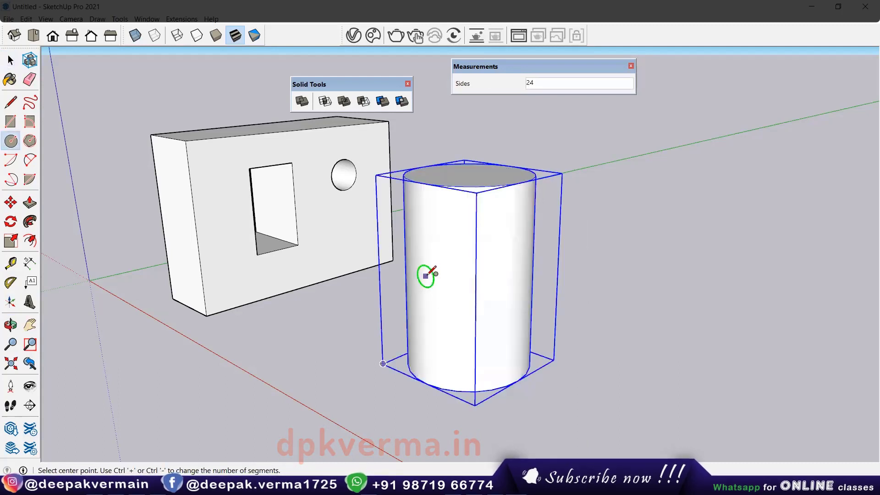
click(425, 273)
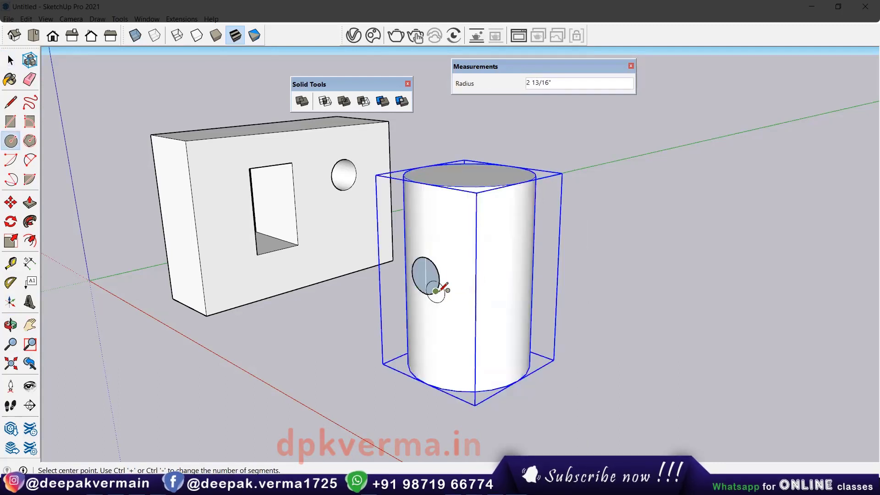
click(432, 294)
key(p)
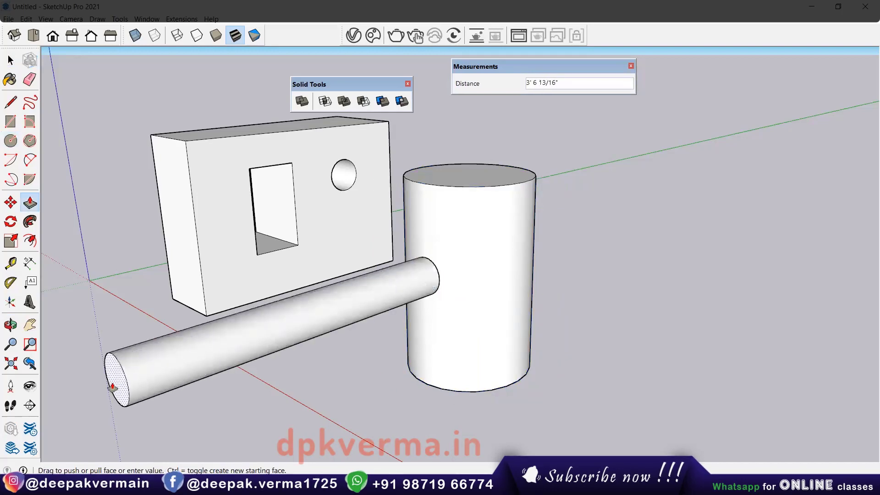
click(108, 387)
key(space)
triple_click(188, 359)
right_click(179, 356)
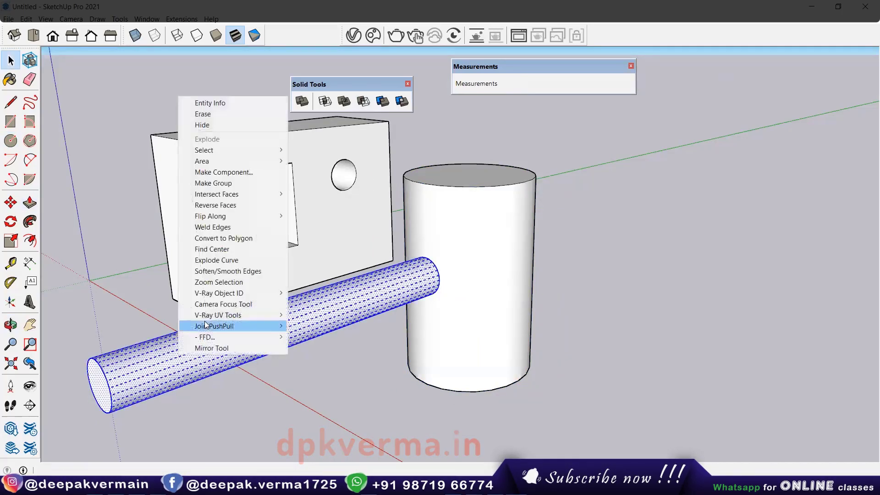
click(216, 183)
Step: Move the rod so it passes through the tall cylinder, sticking out both sides
key(m)
click(194, 372)
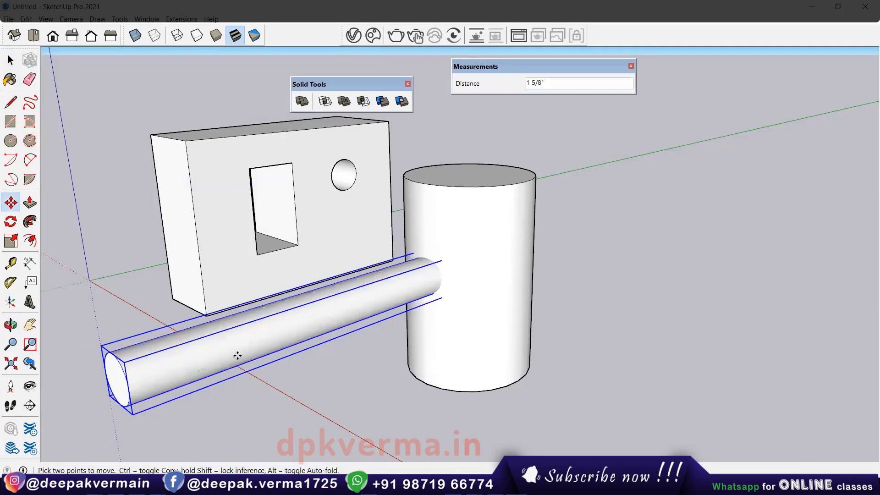
key(space)
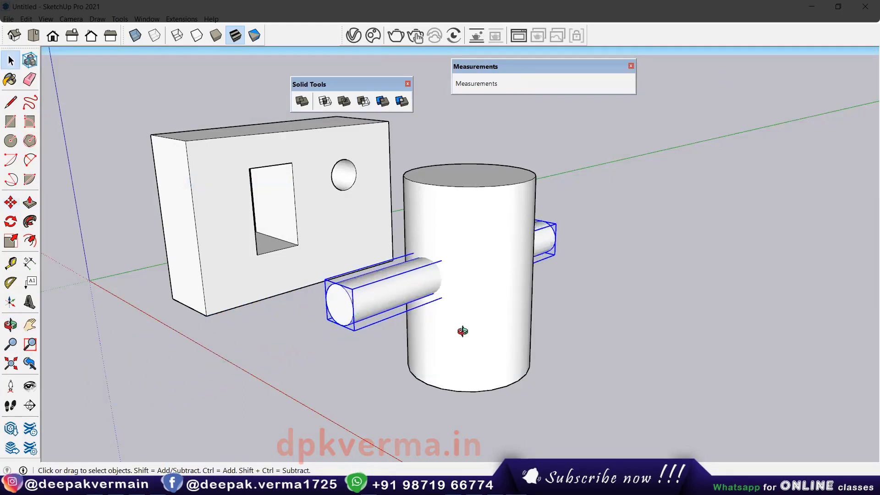
mouse_move(464, 330)
middle_down()
mouse_move(490, 324)
mouse_move(410, 312)
middle_up()
scroll(405, 297, up, 2)
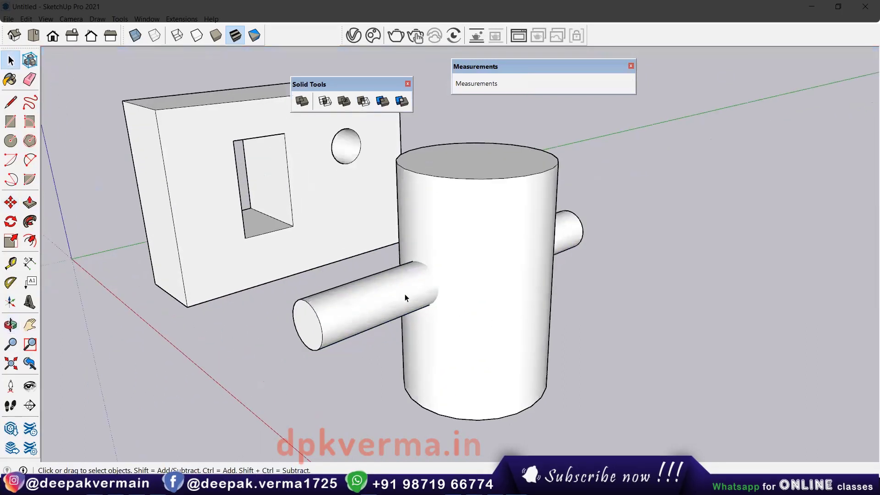
Step: Subtract the rod from the tall cylinder, inspect the holes, then undo it
click(364, 102)
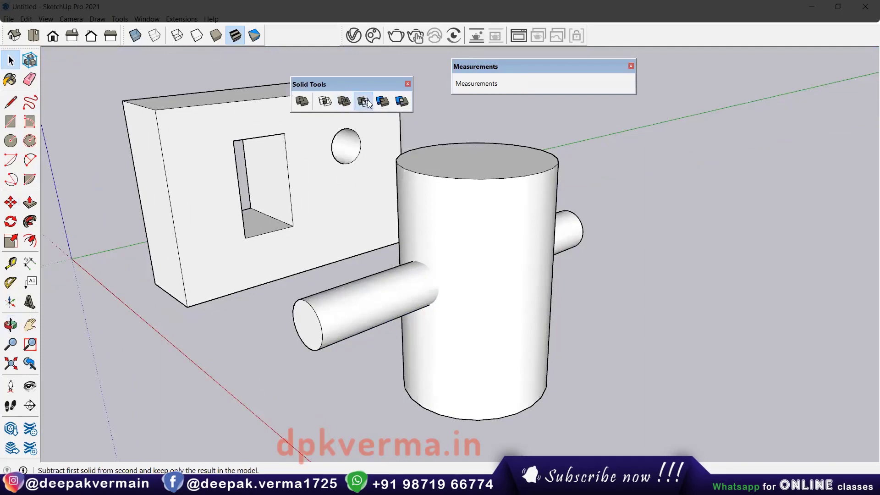
click(383, 290)
click(481, 207)
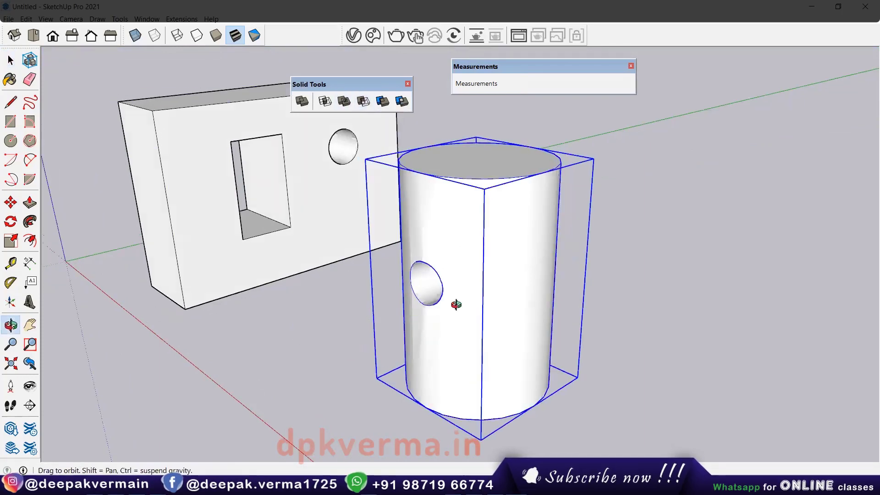
mouse_move(456, 308)
middle_down()
mouse_move(687, 215)
mouse_move(603, 256)
mouse_move(423, 295)
middle_up()
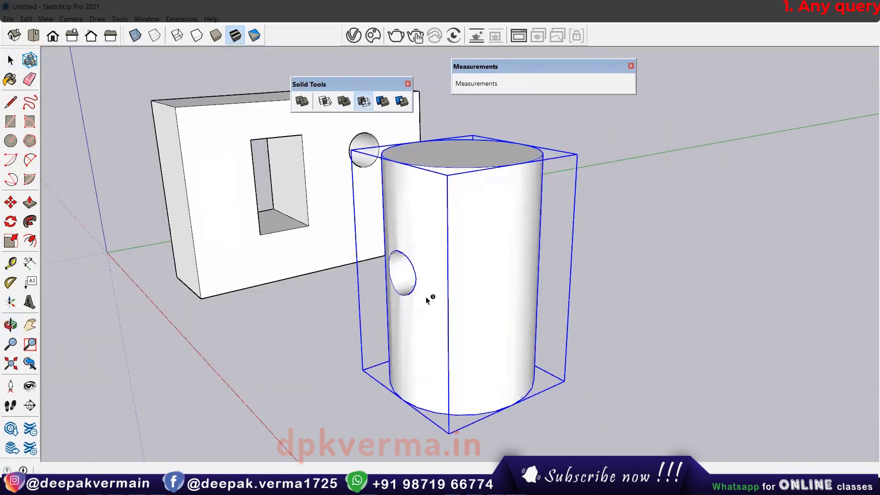
key(ctrl+z)
Step: Subtract the rod from the tall cylinder again and orbit to inspect the holes
key(space)
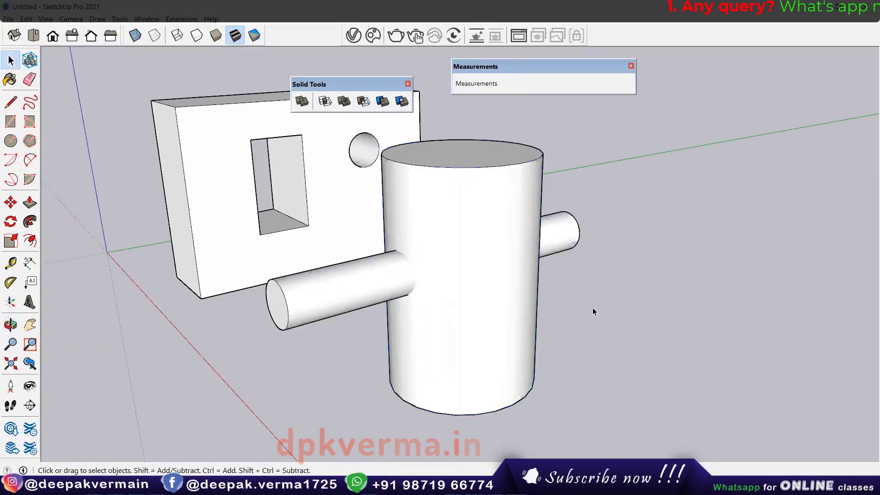
middle_drag(592, 306, 579, 314)
click(344, 301)
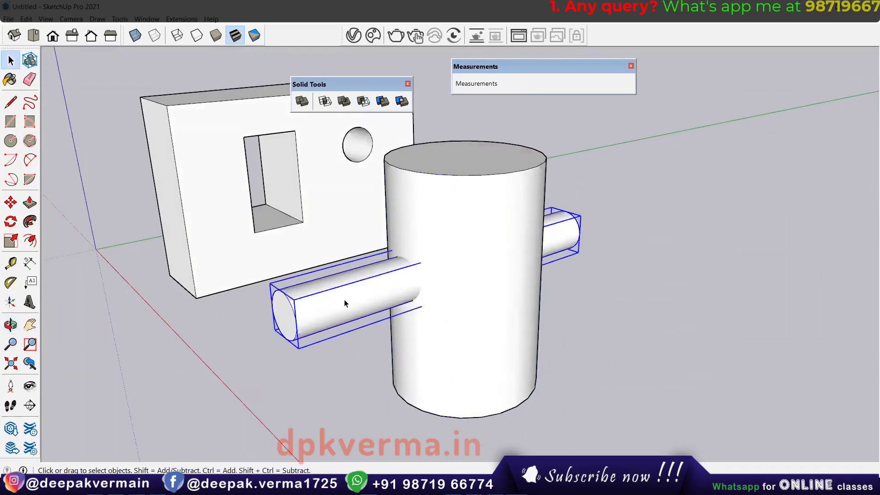
click(361, 102)
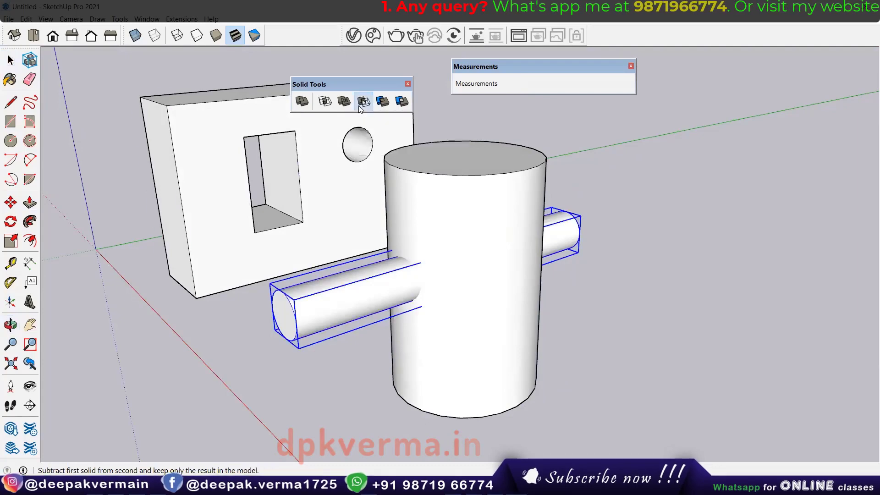
click(496, 247)
middle_drag(499, 250, 625, 259)
mouse_move(625, 259)
mouse_down()
mouse_move(494, 304)
mouse_move(630, 241)
mouse_up()
mouse_move(630, 241)
middle_down()
mouse_move(535, 308)
mouse_move(511, 305)
middle_up()
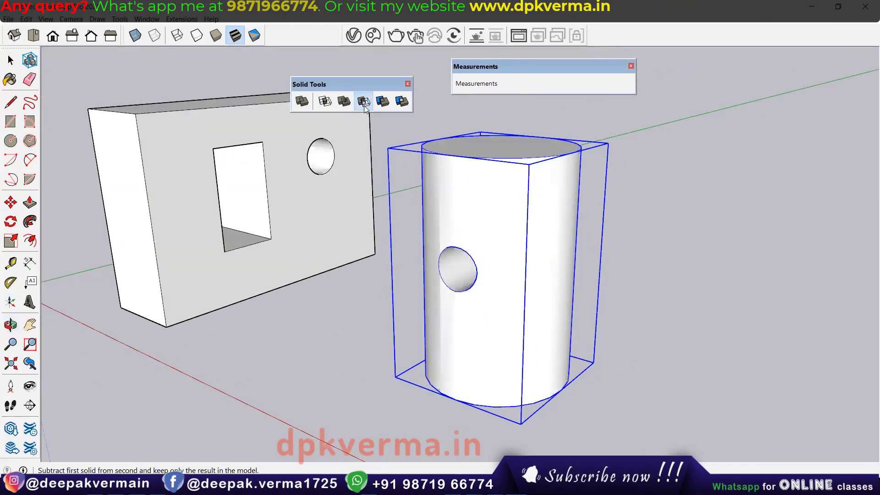
Step: Select both the block and the holed cylinder
key(space)
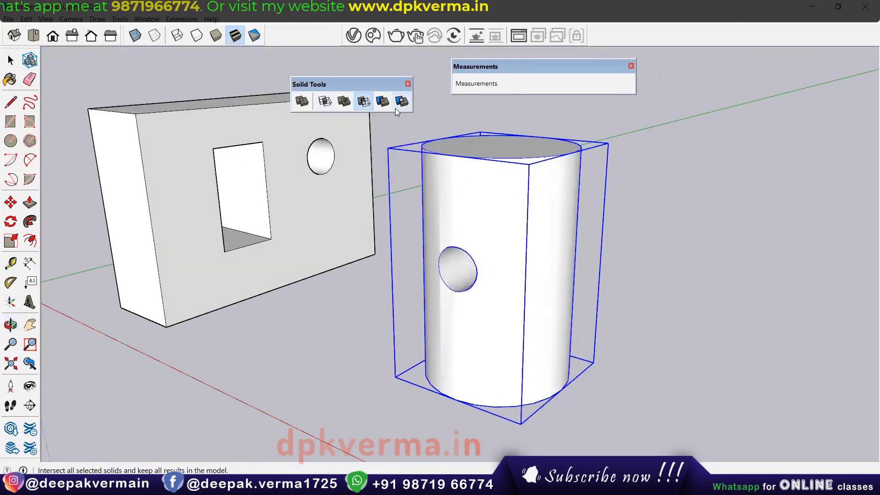
scroll(458, 242, down, 3)
scroll(425, 274, down, 2)
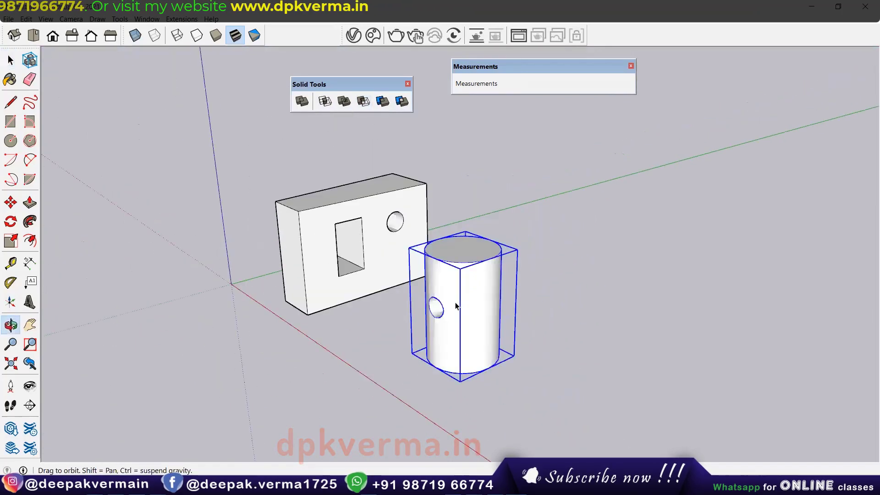
middle_drag(484, 244, 569, 180)
drag(581, 148, 226, 398)
Step: Delete the block and cylinder, then draw a rectangle on the ground
key(Delete)
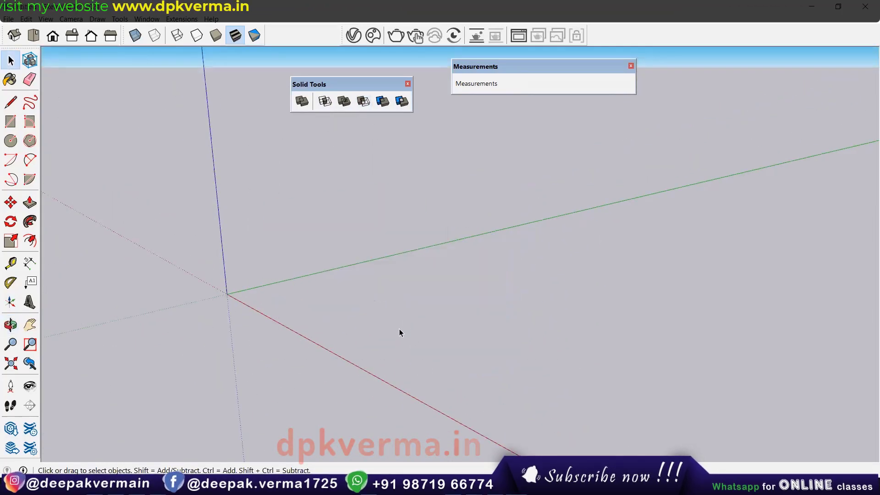
scroll(356, 310, up, 2)
key(r)
scroll(255, 300, up, 1)
click(255, 299)
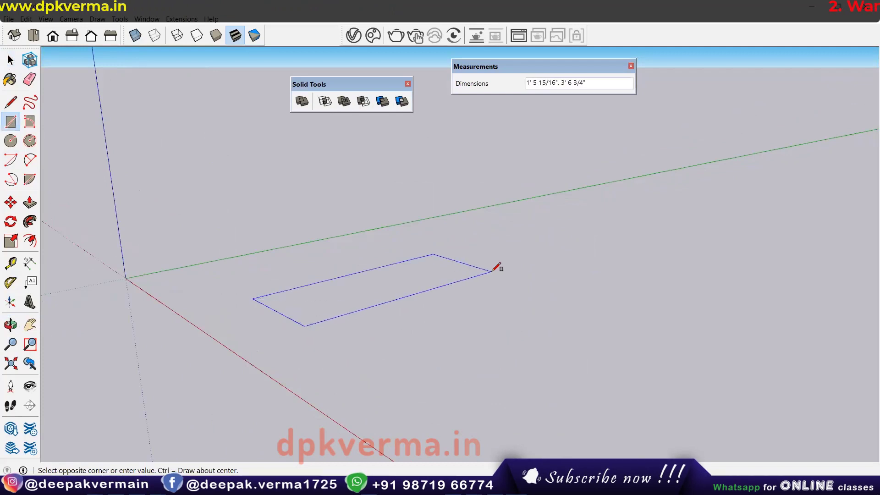
click(484, 259)
middle_drag(393, 281, 417, 298)
Step: Push/pull the rectangle up into a box and make it a group
key(p)
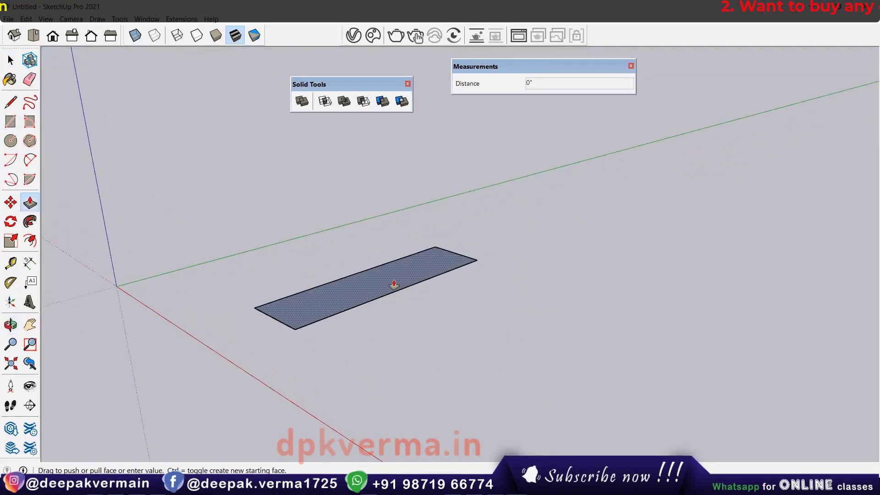
click(392, 284)
click(393, 135)
mouse_move(392, 207)
middle_down()
mouse_move(413, 242)
mouse_move(383, 291)
mouse_move(365, 257)
middle_up()
key(space)
triple_click(365, 257)
right_click(366, 257)
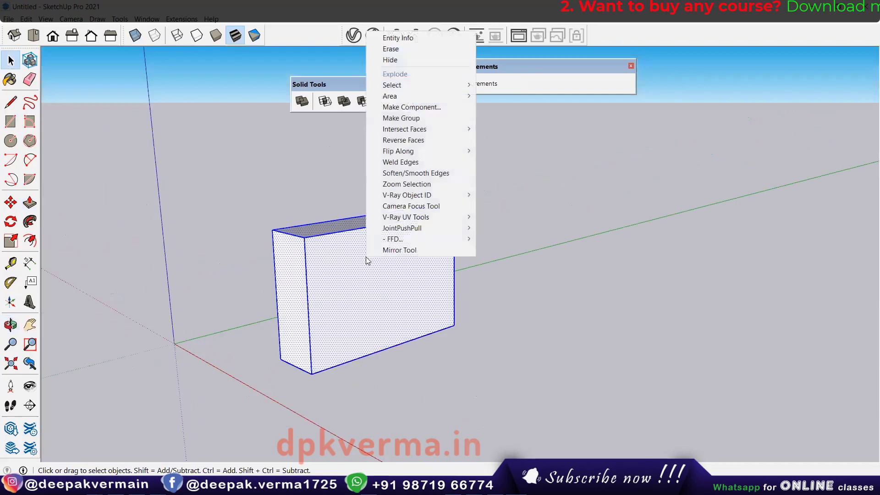
click(413, 118)
Step: Draw a small rectangle on the box front and push it back through the box
key(e)
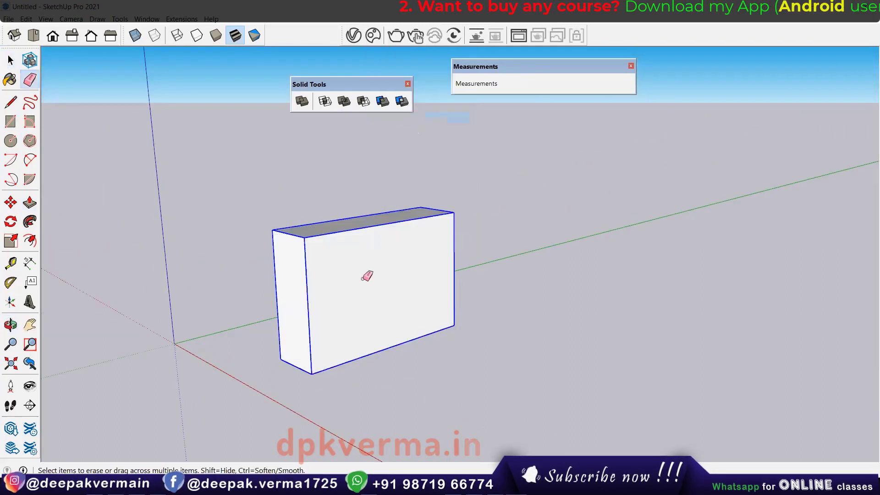
key(r)
click(351, 258)
click(380, 313)
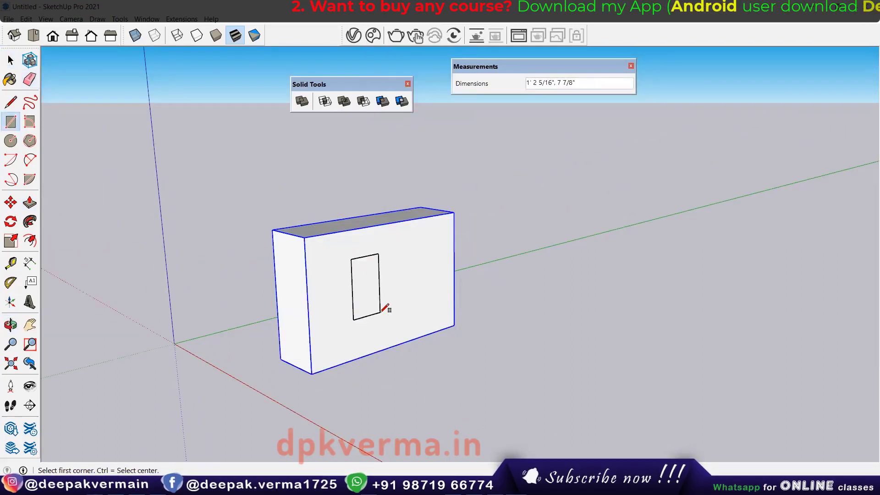
key(p)
drag(370, 303, 243, 263)
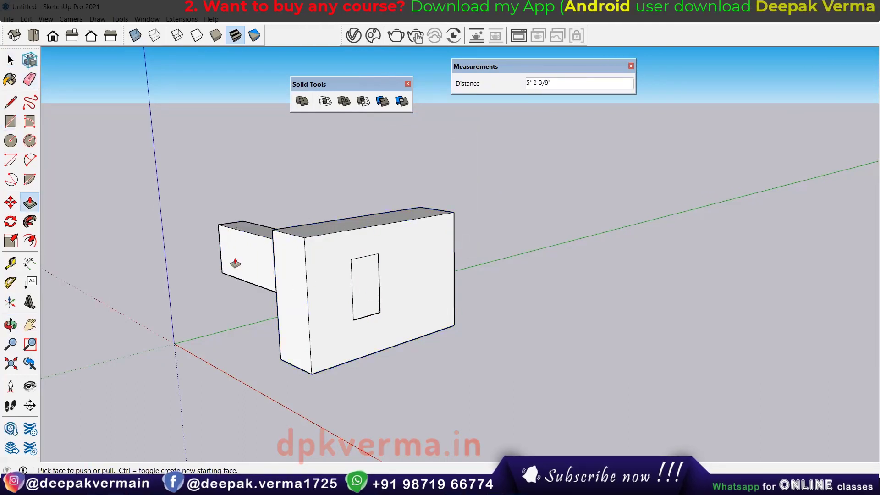
key(space)
triple_click(244, 257)
Step: Move the pushed-through extrusion into position and make it a group
key(m)
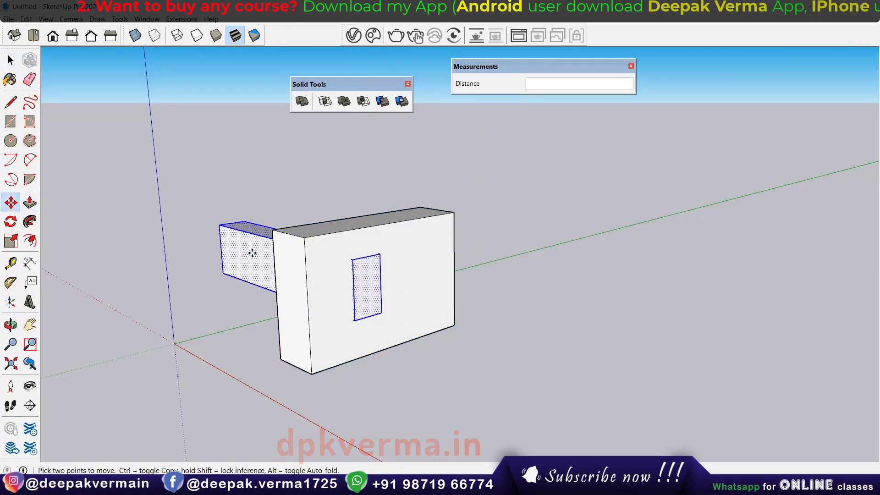
click(252, 251)
key(space)
right_click(377, 285)
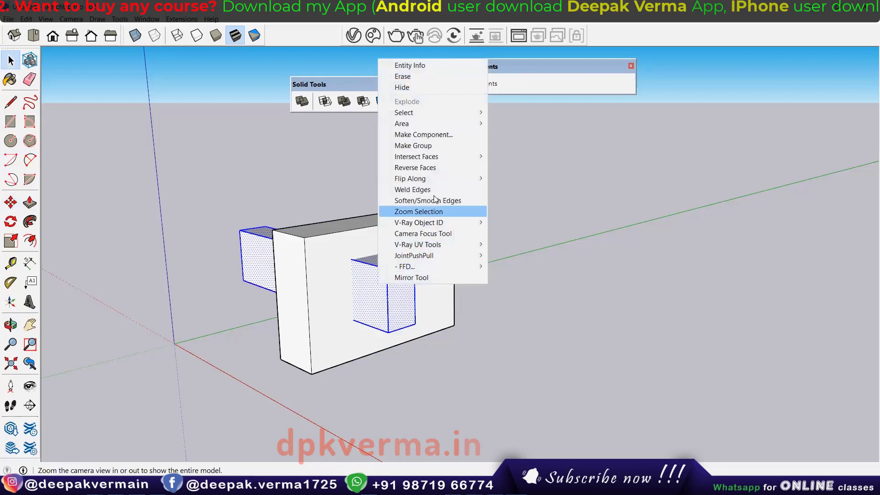
click(427, 147)
Step: Copy the box-and-extrusion pair to the right and array four copies with 4x
drag(366, 332, 369, 335)
middle_drag(395, 359, 372, 367)
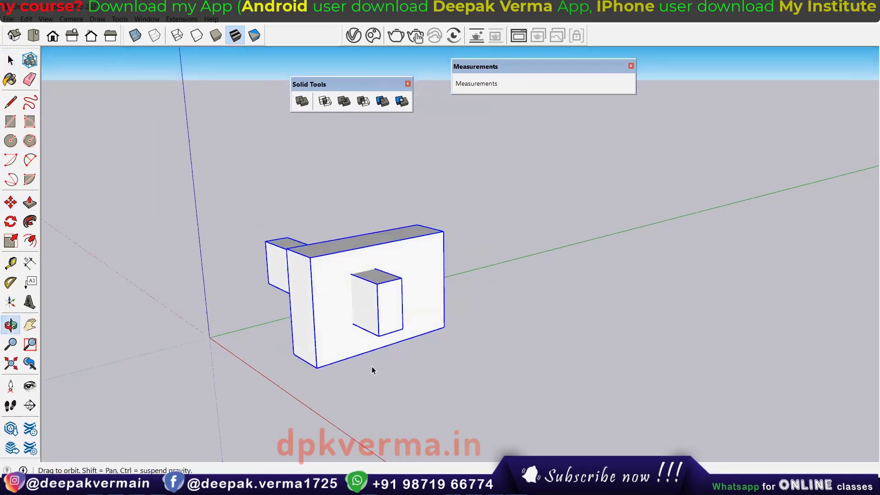
key(m)
click(316, 367)
key(ctrl)
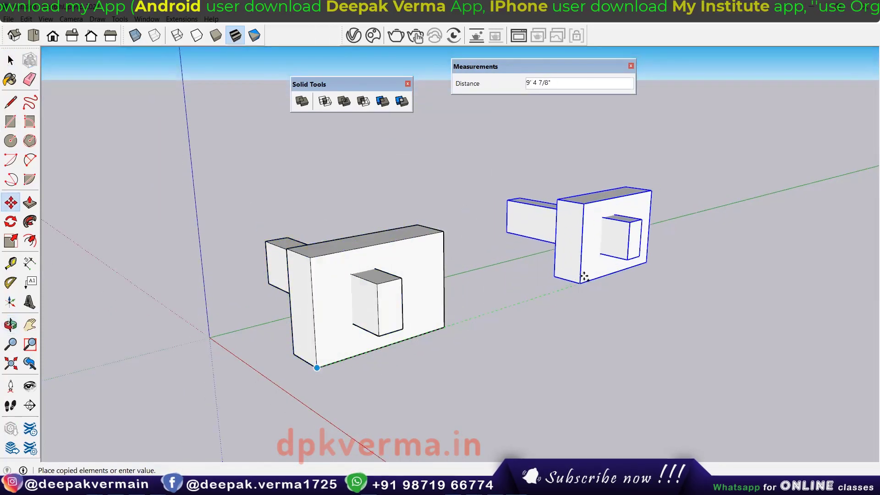
click(586, 276)
text(4x)
key(Return)
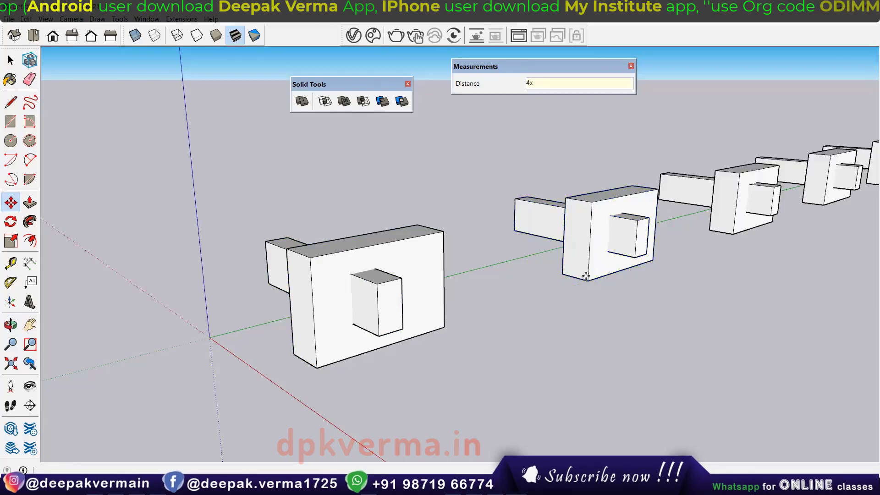
key(space)
Step: Zoom in on the large front box, select and deselect it, and tilt the view
scroll(348, 304, up, 2)
scroll(362, 303, up, 2)
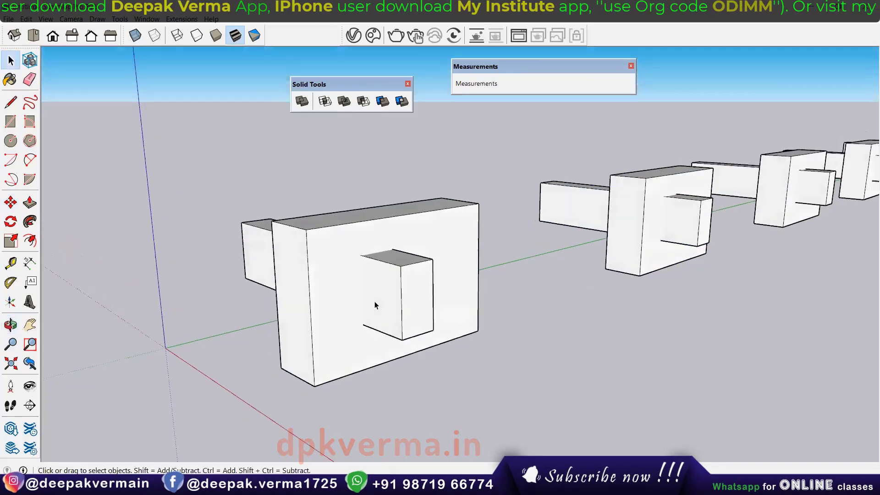
scroll(375, 301, up, 2)
scroll(378, 268, up, 2)
click(357, 283)
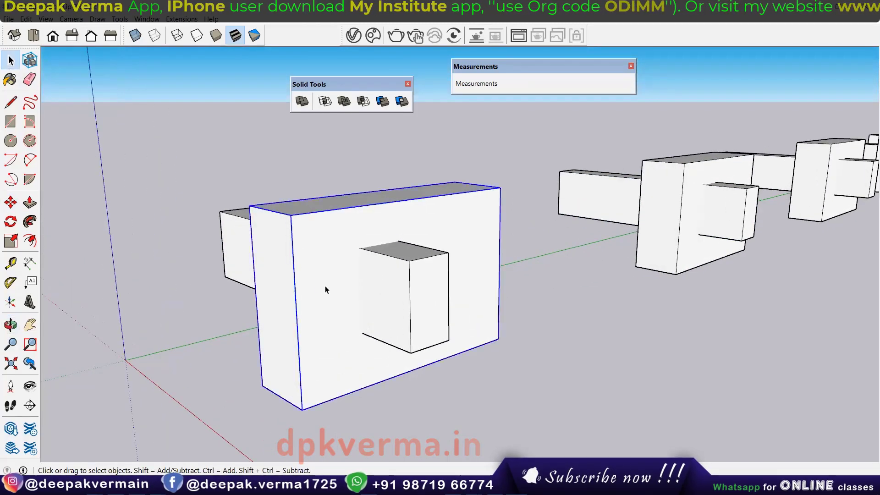
click(531, 182)
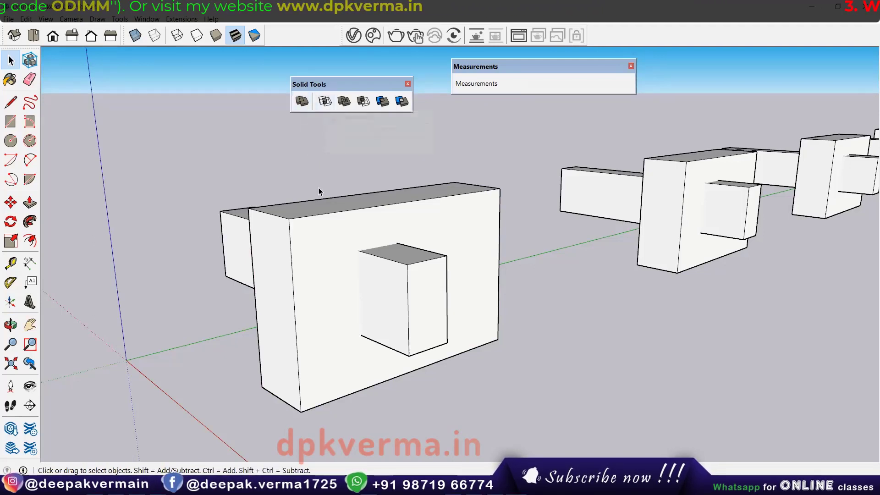
middle_drag(321, 191, 322, 202)
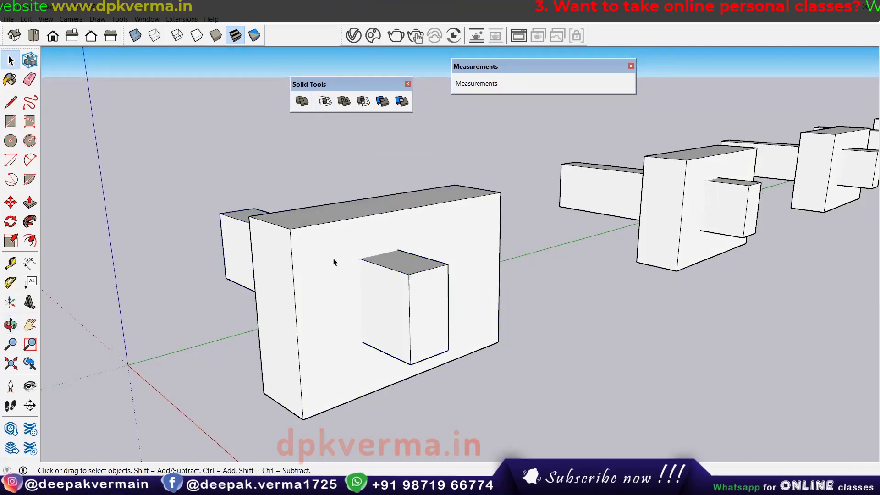
Step: Turn on X-ray display and try selecting the narrow block and large box
click(135, 37)
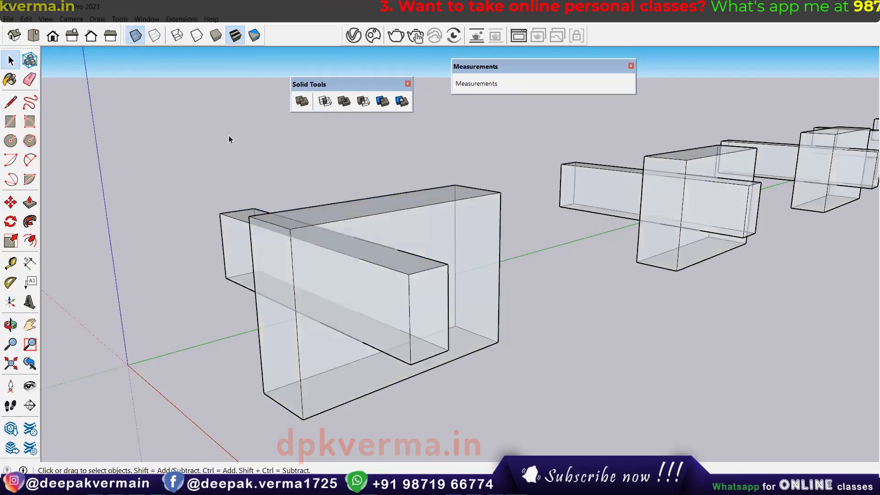
mouse_move(229, 135)
middle_down()
mouse_move(324, 256)
mouse_move(216, 227)
middle_up()
click(224, 227)
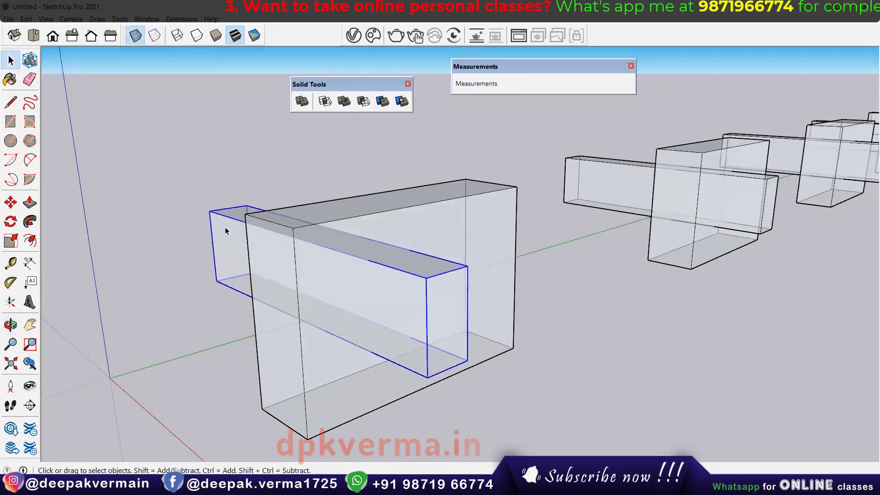
click(454, 215)
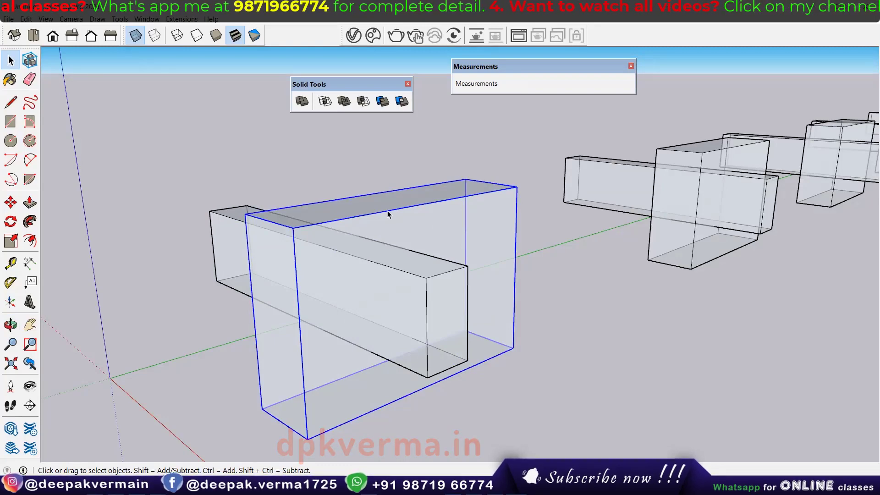
click(425, 172)
Step: Crossing-select both overlapping boxes and keep only their intersection
drag(337, 272, 329, 281)
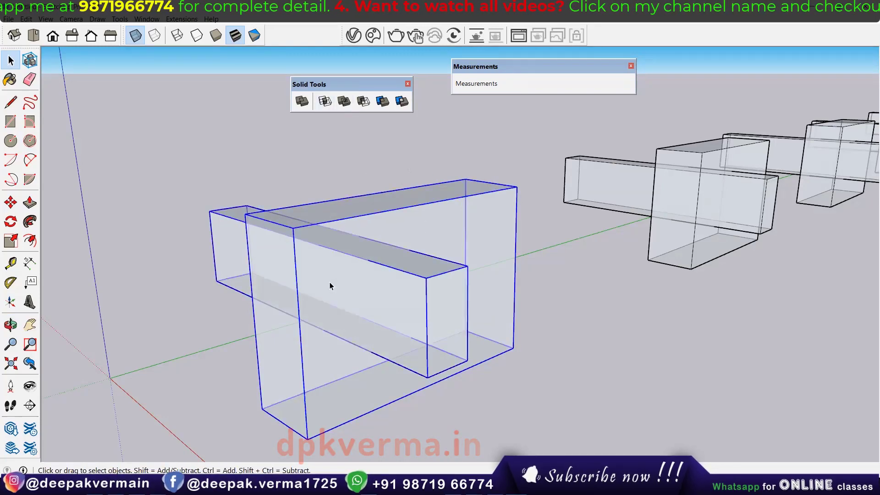
click(324, 102)
mouse_move(380, 318)
middle_down()
mouse_move(373, 312)
mouse_move(472, 321)
mouse_move(349, 324)
mouse_move(378, 286)
middle_up()
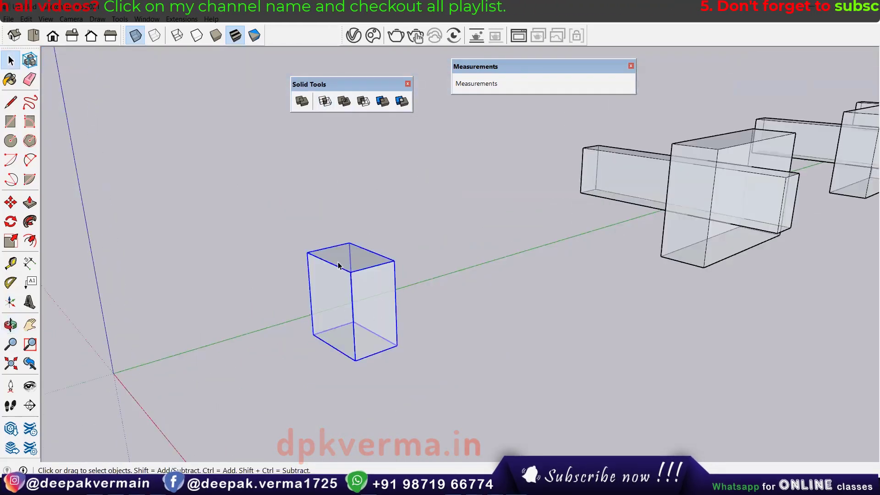
Step: Deselect the intersection result and zoom in on the next box pair
click(411, 262)
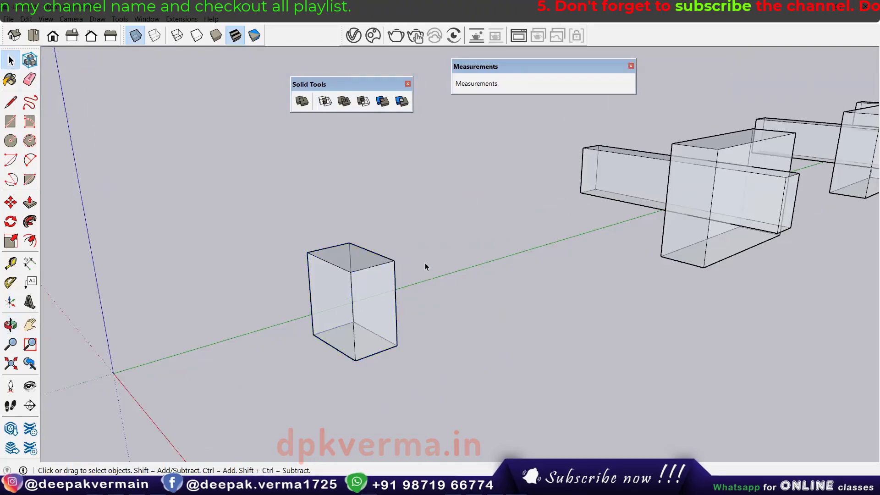
middle_drag(457, 255, 465, 284)
scroll(418, 304, up, 5)
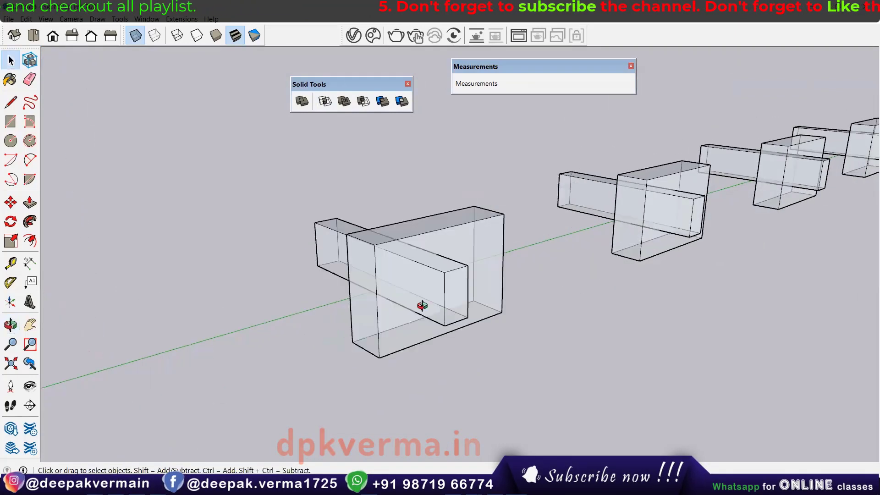
scroll(422, 310, up, 3)
mouse_move(422, 310)
middle_down()
mouse_move(455, 308)
mouse_move(440, 298)
middle_up()
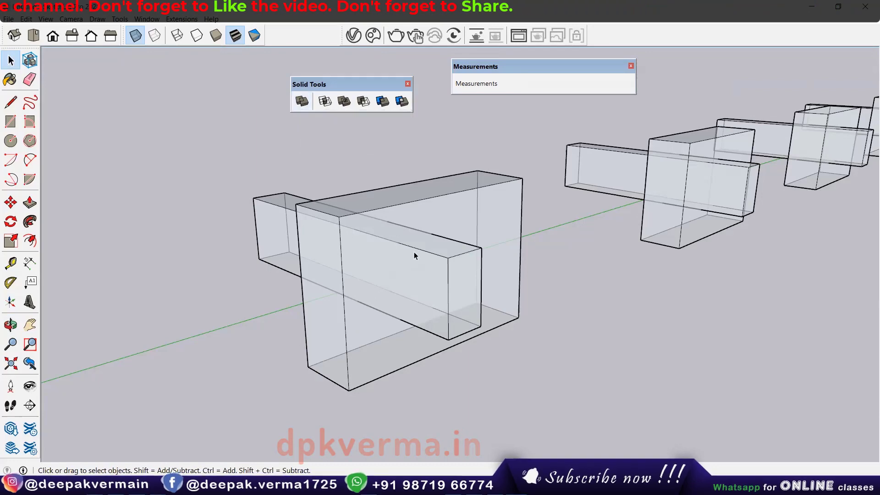
mouse_move(414, 251)
middle_down()
mouse_move(427, 280)
mouse_move(416, 274)
middle_up()
scroll(417, 274, up, 1)
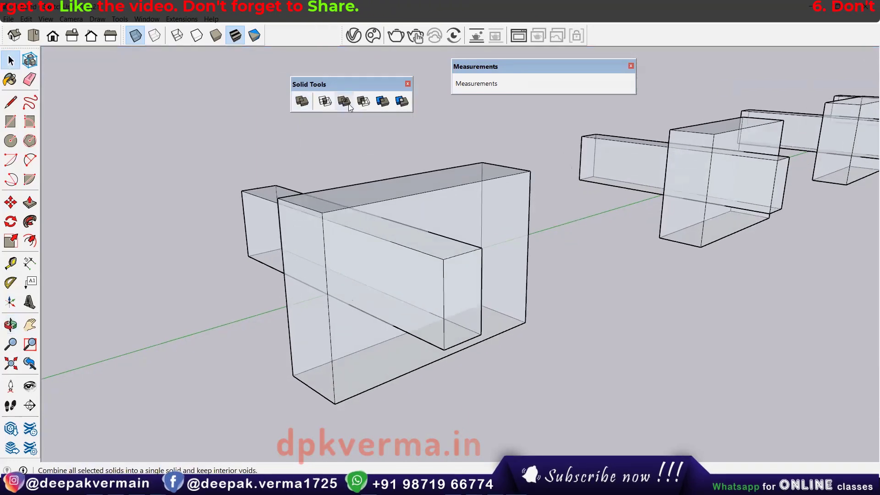
Step: Crossing-select the large box and narrow block and union them into one solid
click(337, 207)
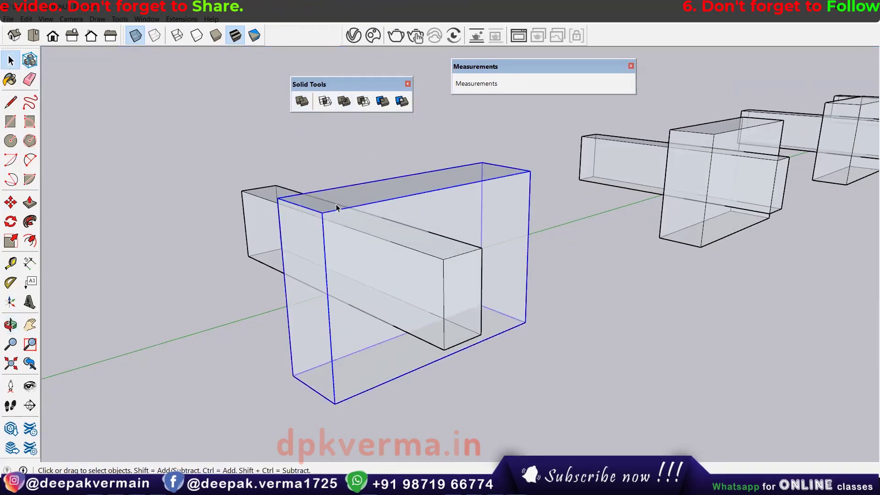
click(260, 210)
middle_drag(269, 239, 295, 247)
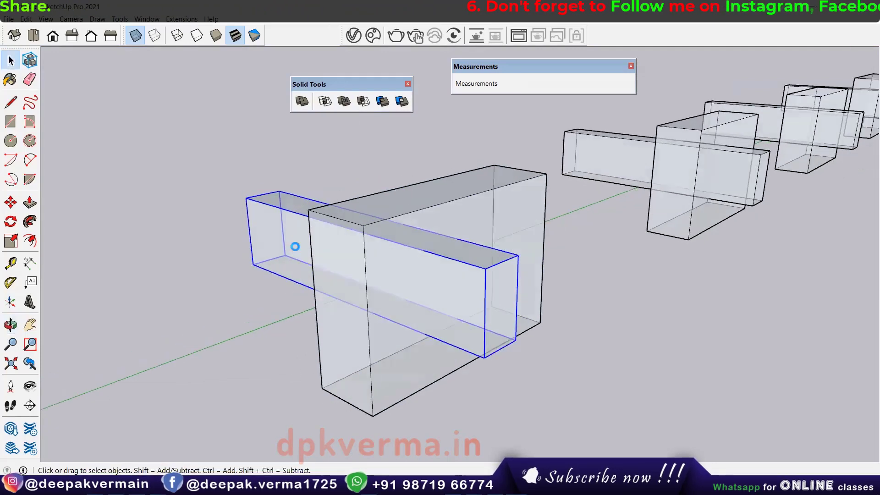
drag(338, 245, 328, 251)
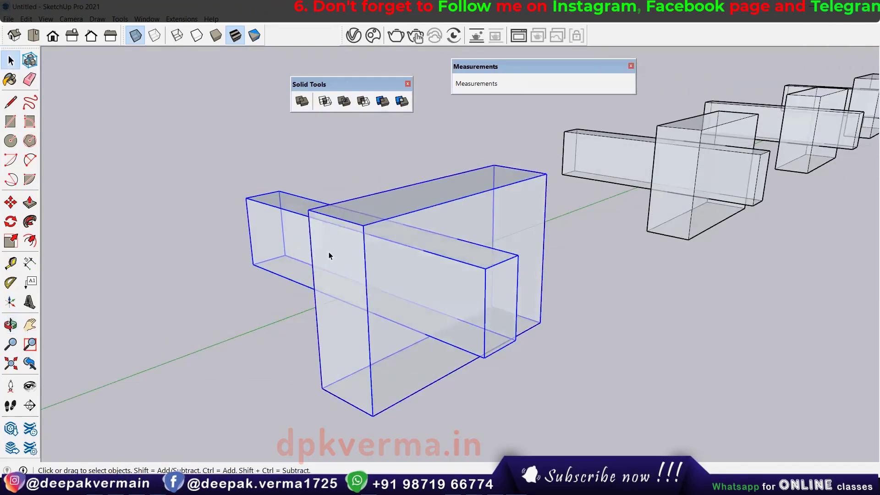
click(344, 101)
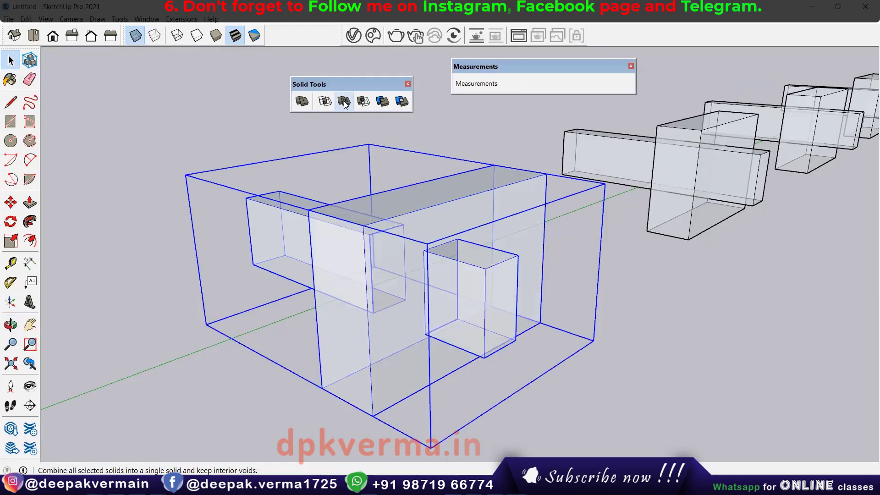
Step: Inspect the merged solid from several angles and select it
click(640, 315)
scroll(457, 291, up, 1)
click(315, 224)
click(249, 127)
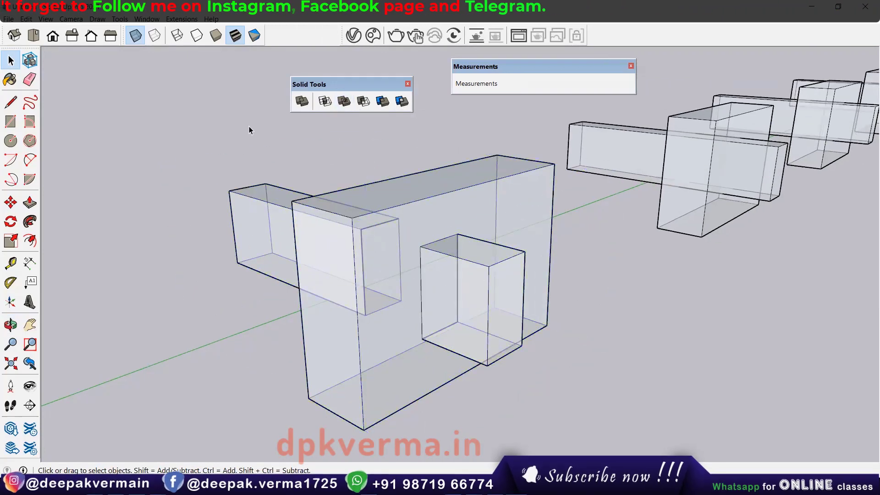
mouse_move(366, 263)
middle_down()
mouse_move(426, 275)
mouse_move(426, 237)
middle_up()
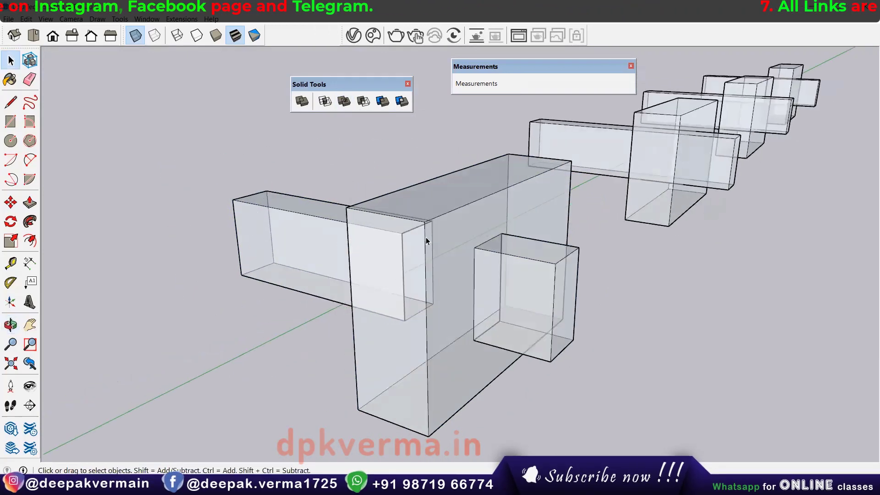
mouse_move(450, 301)
middle_down()
mouse_move(432, 298)
mouse_move(471, 268)
middle_up()
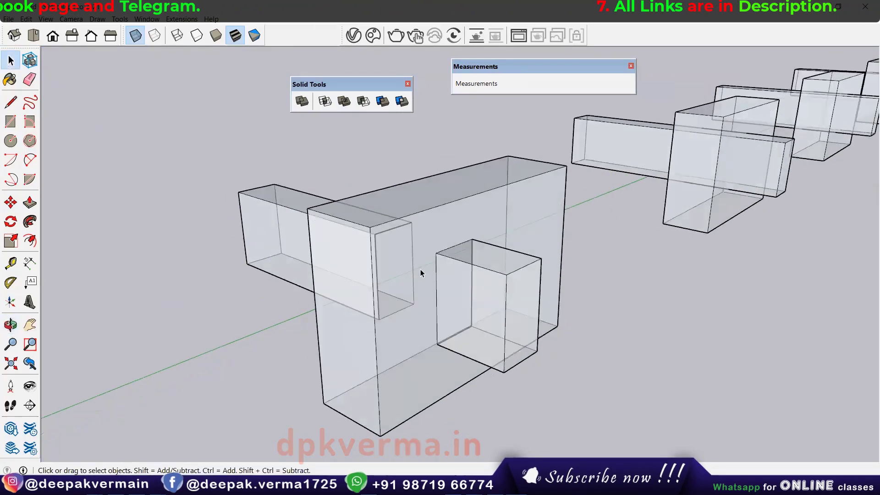
click(472, 268)
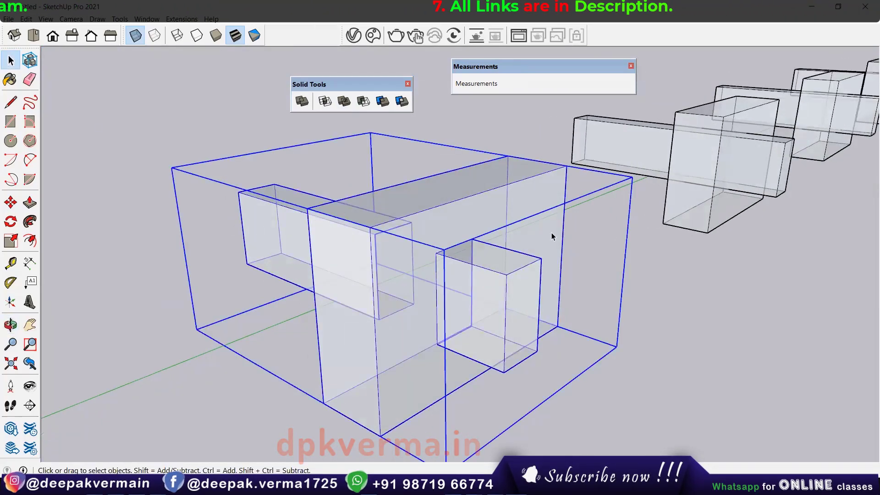
Step: Orbit to bring the other box pairs forward and select the merged solid
mouse_move(512, 183)
middle_down()
mouse_move(463, 289)
mouse_move(436, 272)
middle_up()
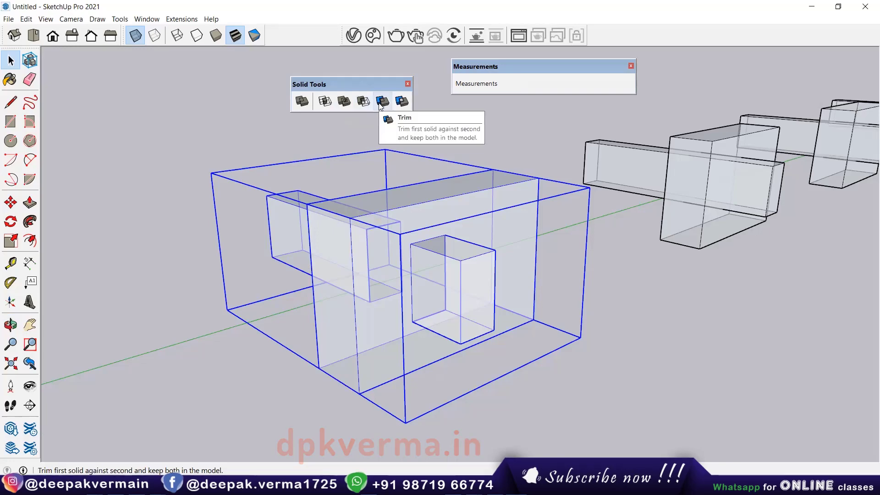
mouse_move(687, 210)
middle_down()
mouse_move(412, 242)
mouse_move(479, 263)
mouse_move(469, 240)
middle_up()
scroll(479, 262, up, 2)
scroll(463, 257, up, 2)
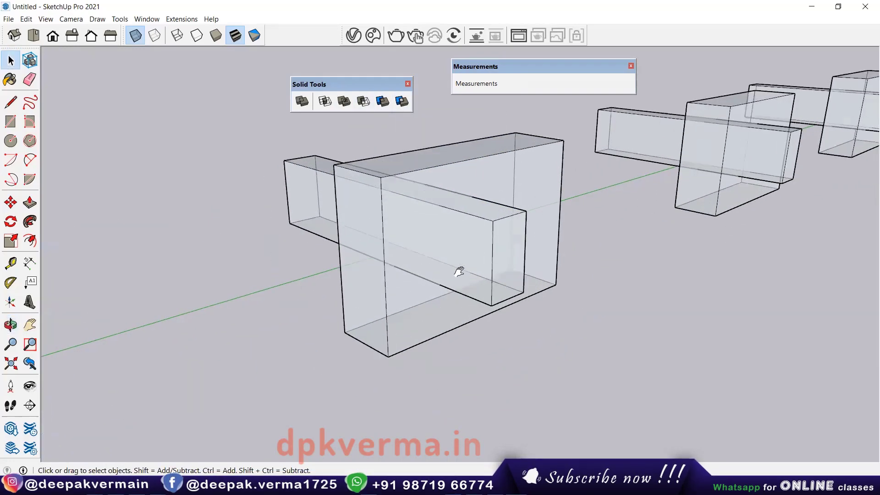
scroll(456, 256, up, 2)
key(space)
scroll(463, 270, down, 2)
scroll(465, 276, down, 3)
scroll(582, 311, down, 2)
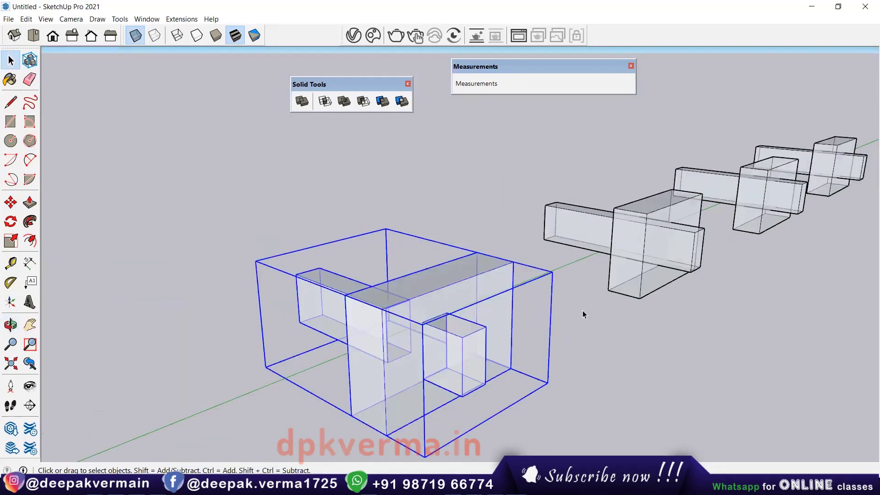
click(463, 290)
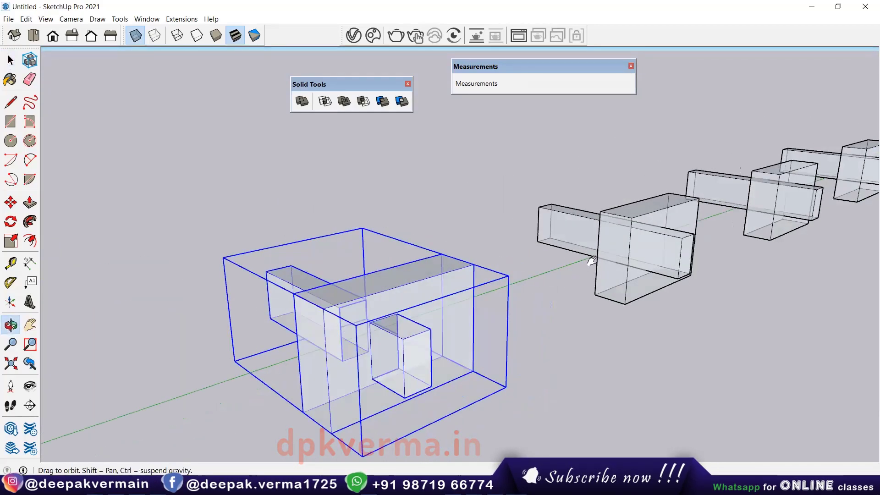
Step: Trim the next pair's narrow block against its large box, picking the large box first
scroll(449, 305, up, 2)
scroll(461, 303, up, 2)
scroll(461, 303, up, 2)
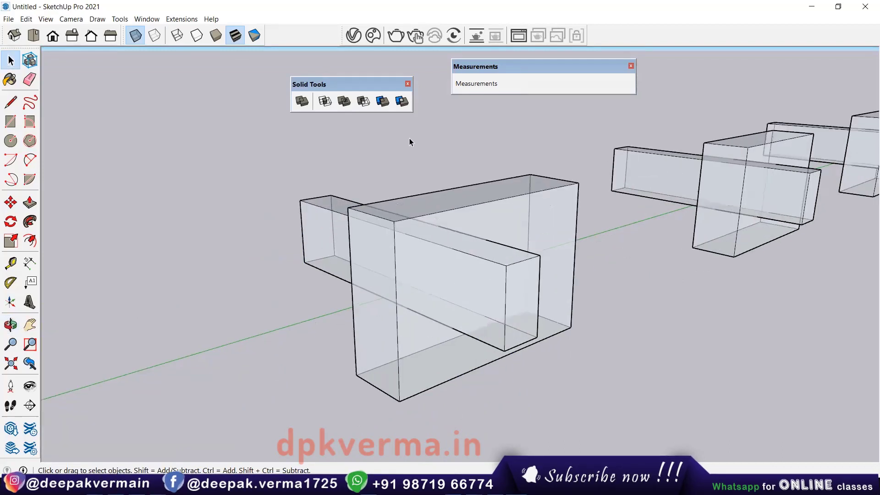
click(387, 103)
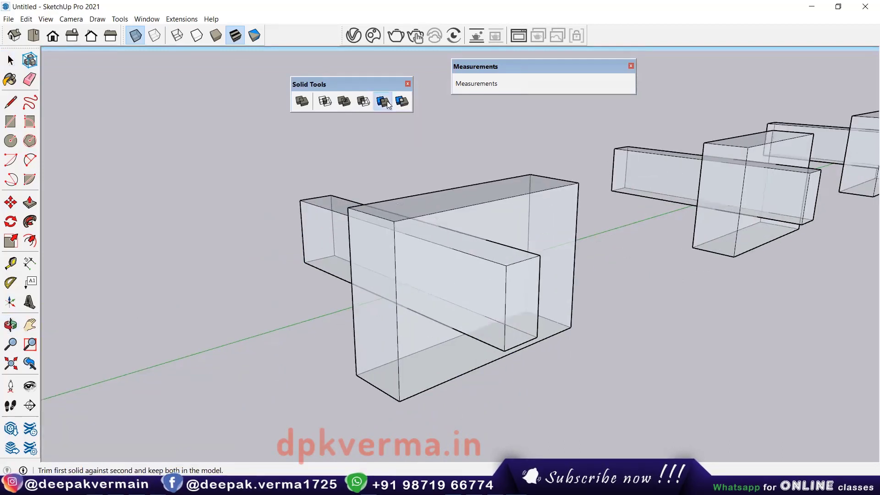
click(510, 197)
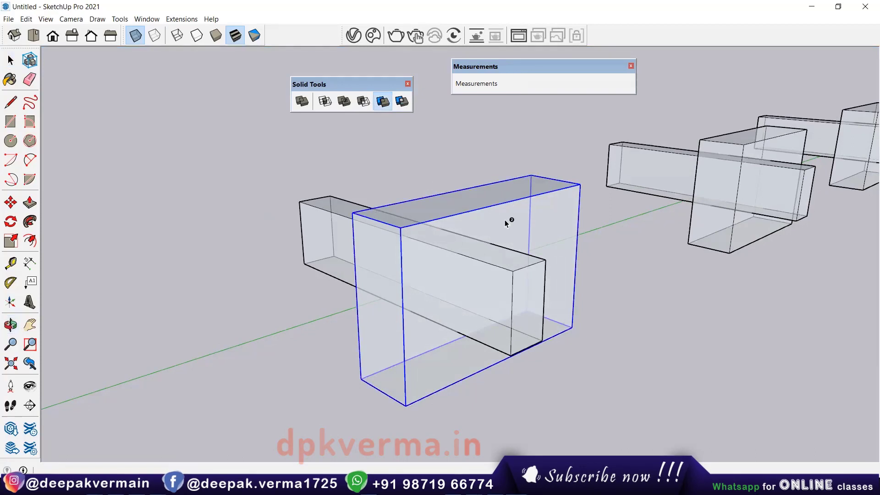
click(497, 251)
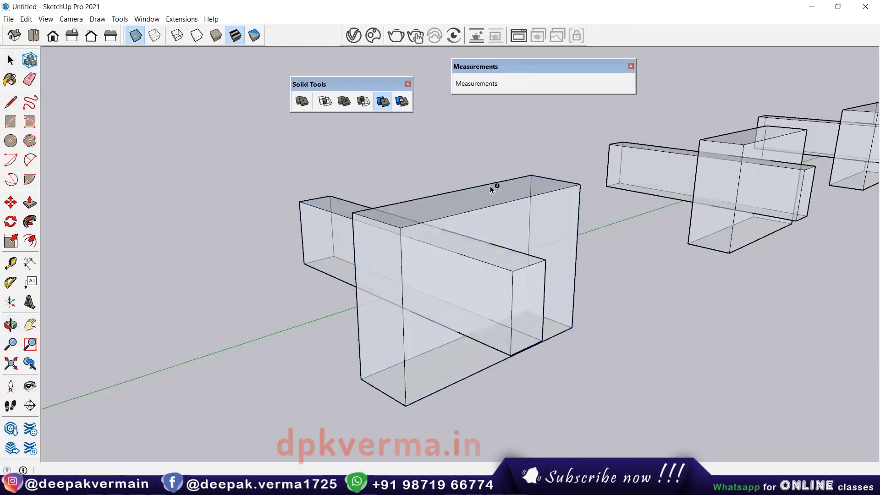
scroll(483, 210, down, 2)
scroll(476, 240, down, 3)
key(space)
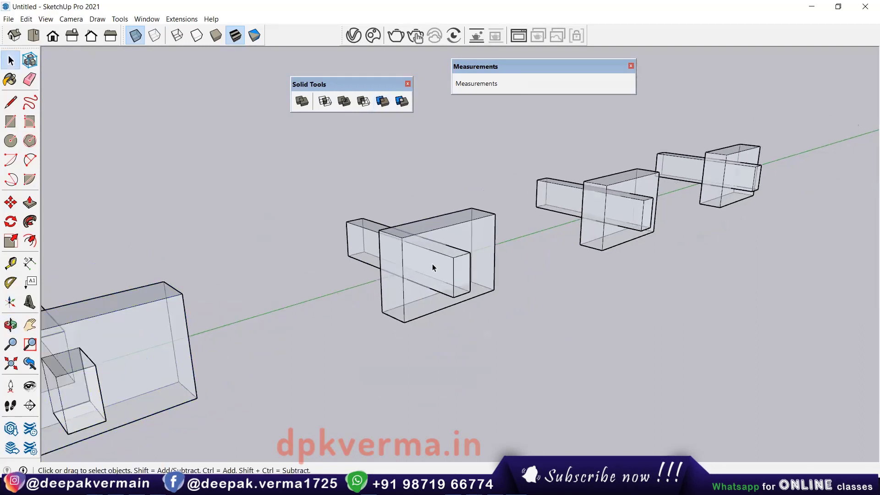
scroll(413, 229, up, 4)
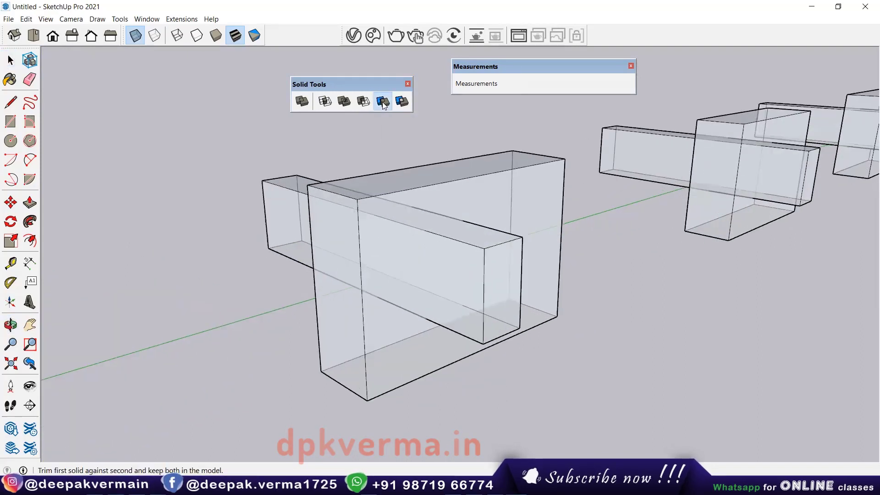
Step: Trim the large board with the bar to cut a rectangular hole
click(383, 102)
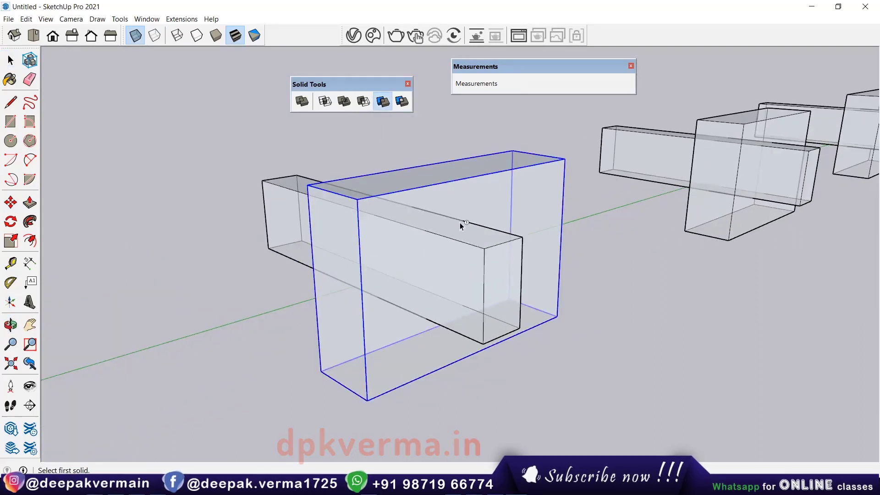
click(465, 238)
click(474, 177)
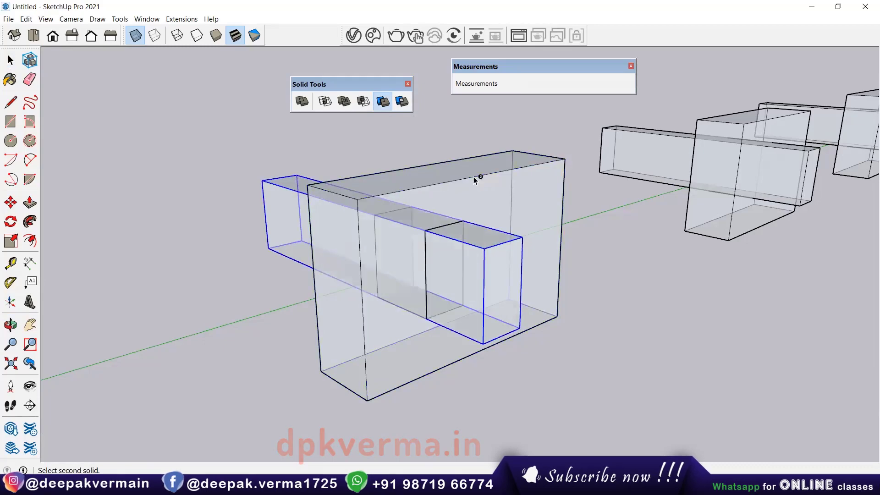
mouse_move(474, 177)
middle_down()
mouse_move(449, 228)
mouse_move(568, 296)
mouse_move(480, 197)
middle_up()
Step: Move the bar clear of the board along the red axis
click(472, 189)
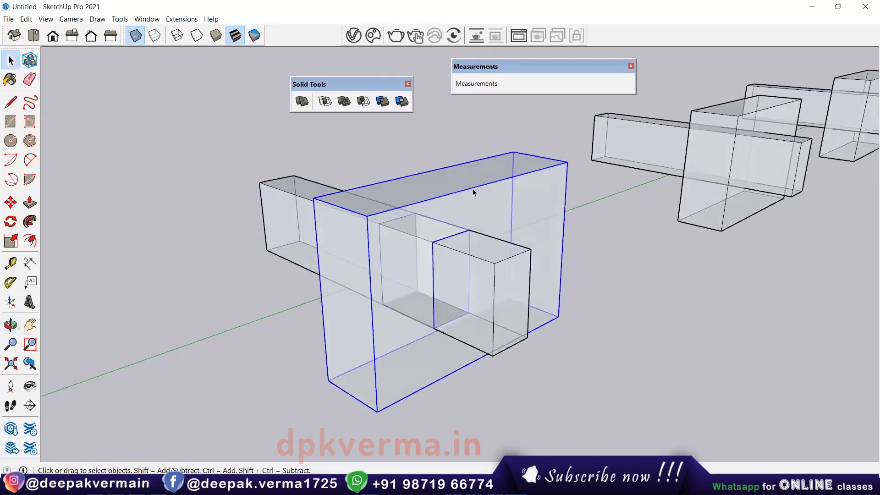
click(494, 301)
middle_drag(493, 298, 494, 285)
key(m)
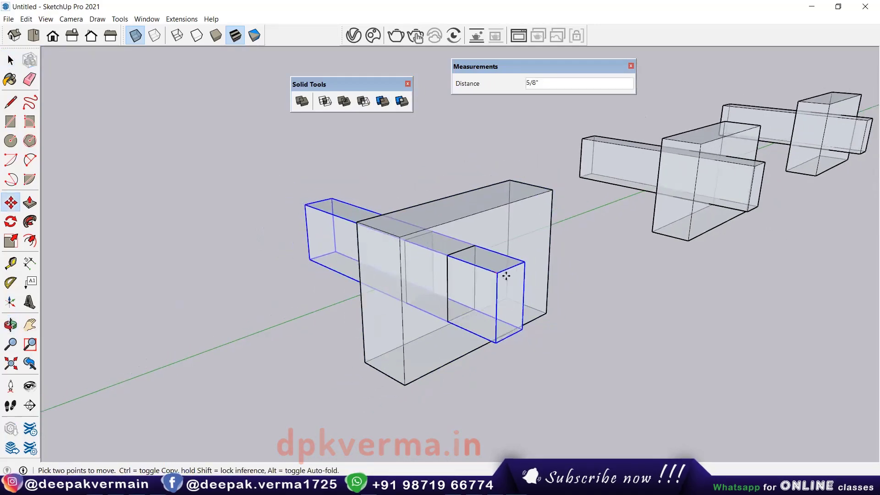
scroll(770, 374, down, 2)
scroll(760, 376, up, 2)
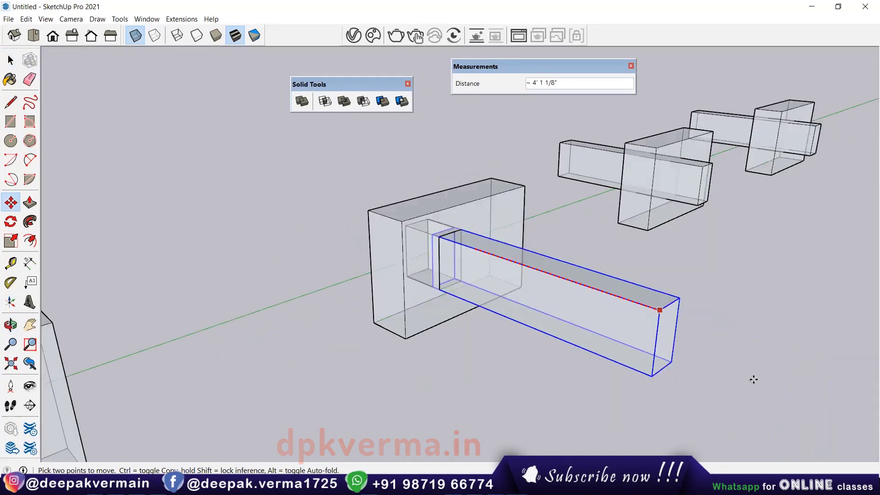
click(820, 399)
key(space)
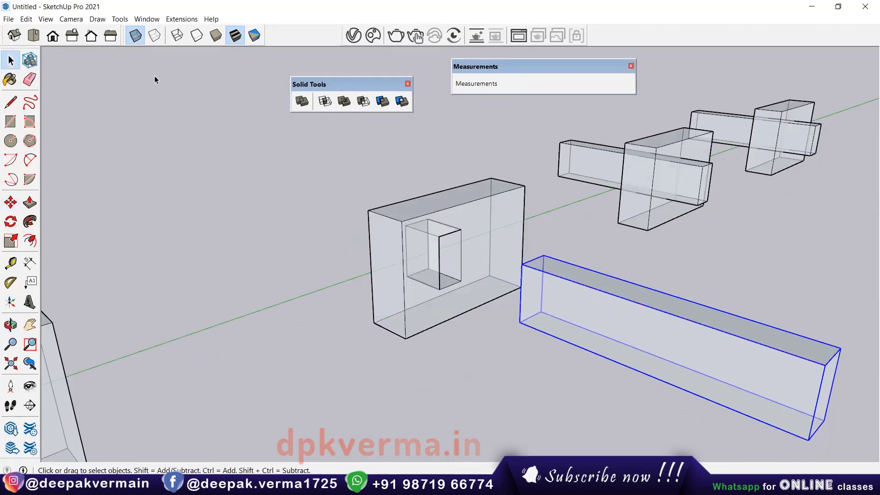
Step: Turn off X-ray and orbit to face the board with the protruding cube
click(140, 41)
scroll(384, 235, up, 2)
scroll(384, 235, up, 3)
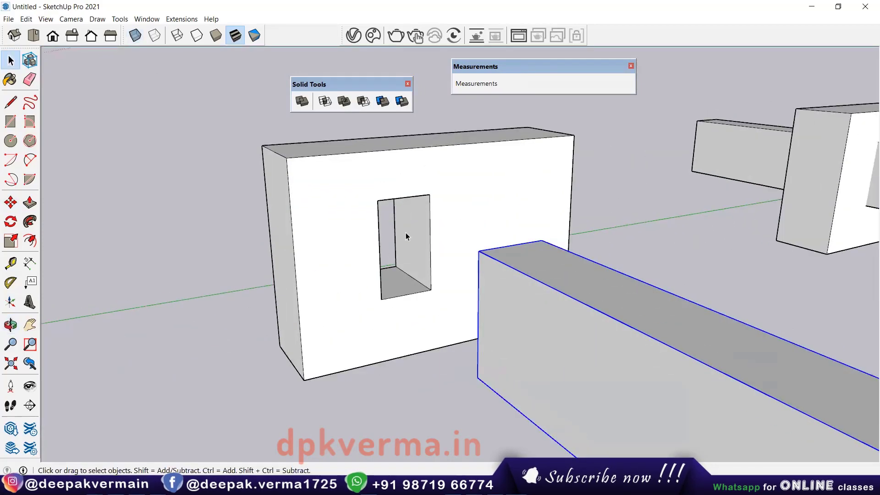
scroll(405, 232, down, 1)
scroll(412, 287, down, 3)
scroll(413, 256, up, 2)
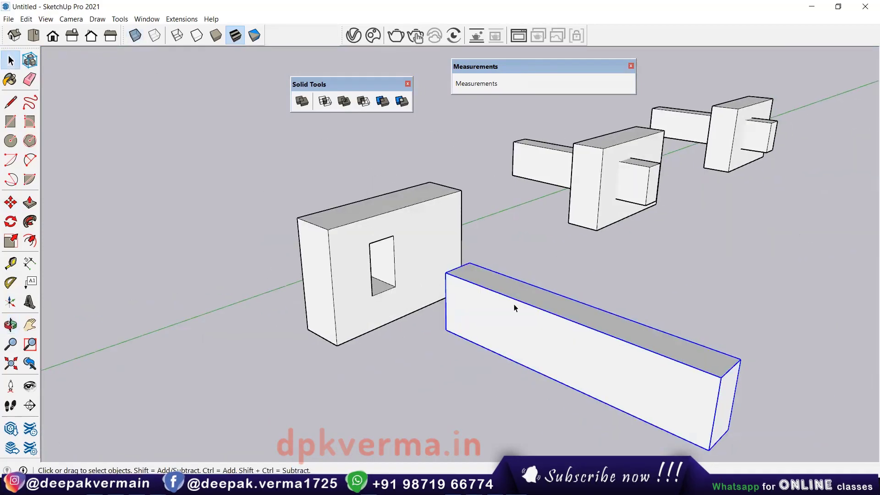
scroll(470, 297, up, 2)
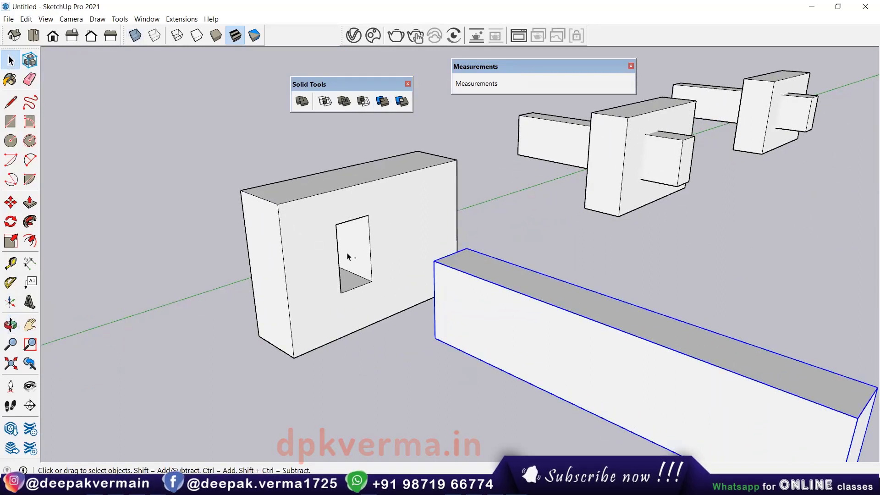
scroll(347, 257, down, 3)
mouse_move(347, 256)
middle_down()
mouse_move(471, 359)
mouse_move(446, 345)
middle_up()
Step: Split the bar group and the board into separate solids with Solid Tools Split
scroll(457, 301, up, 3)
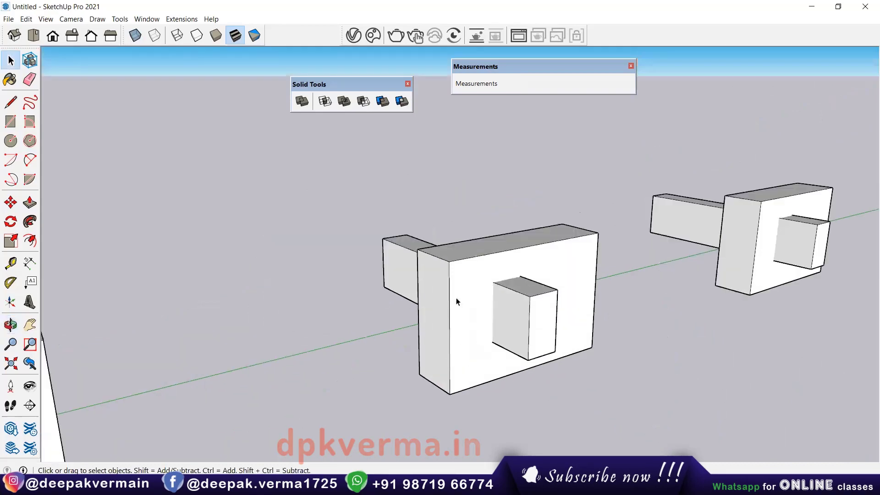
mouse_move(504, 312)
middle_down()
mouse_move(518, 314)
mouse_move(494, 271)
middle_up()
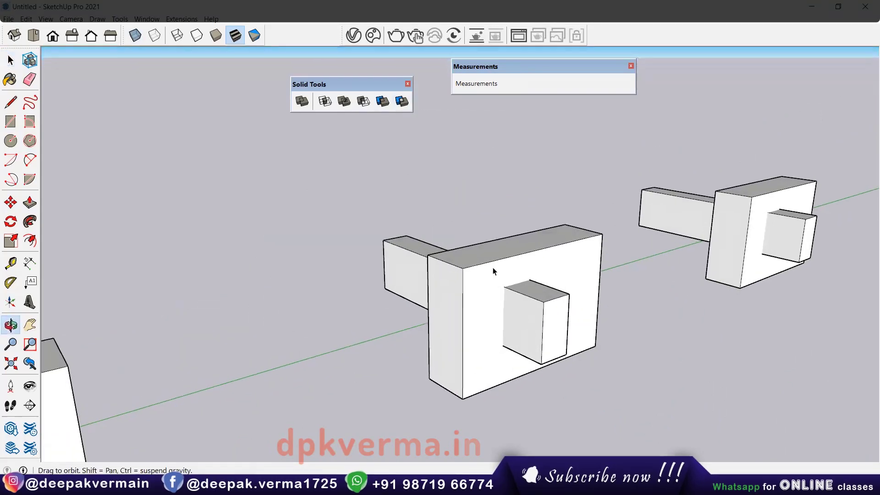
click(554, 309)
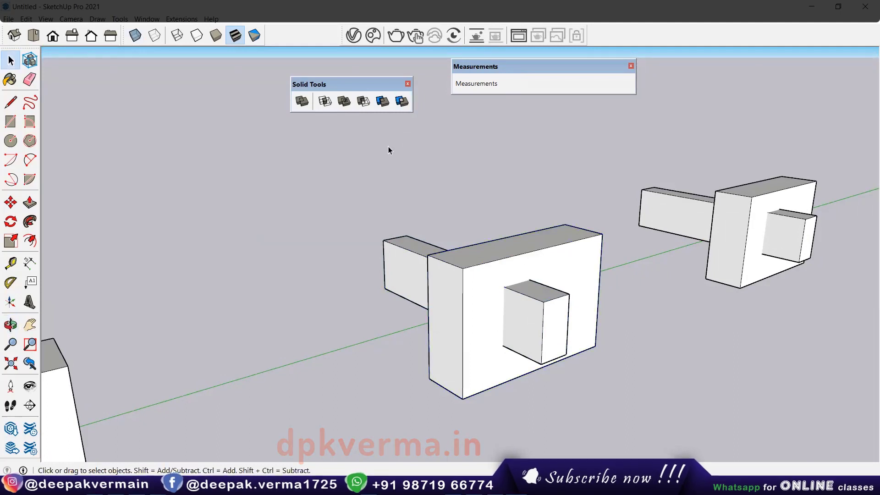
click(399, 101)
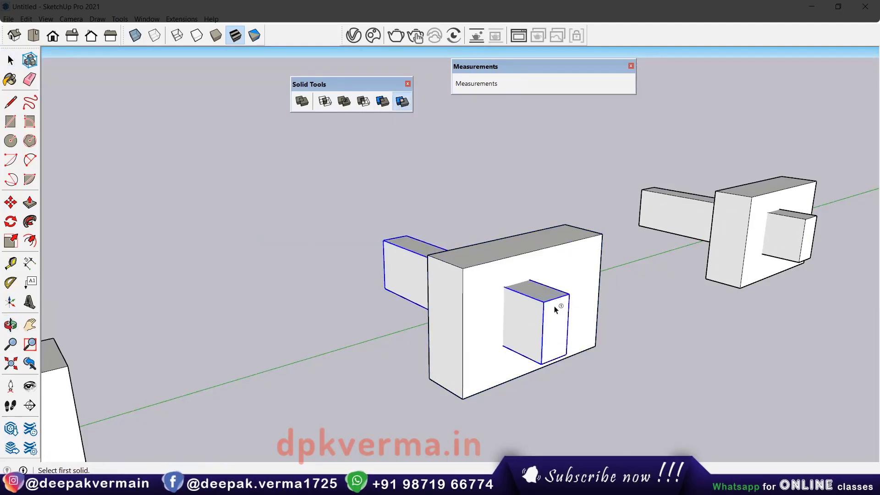
click(571, 251)
key(space)
click(504, 284)
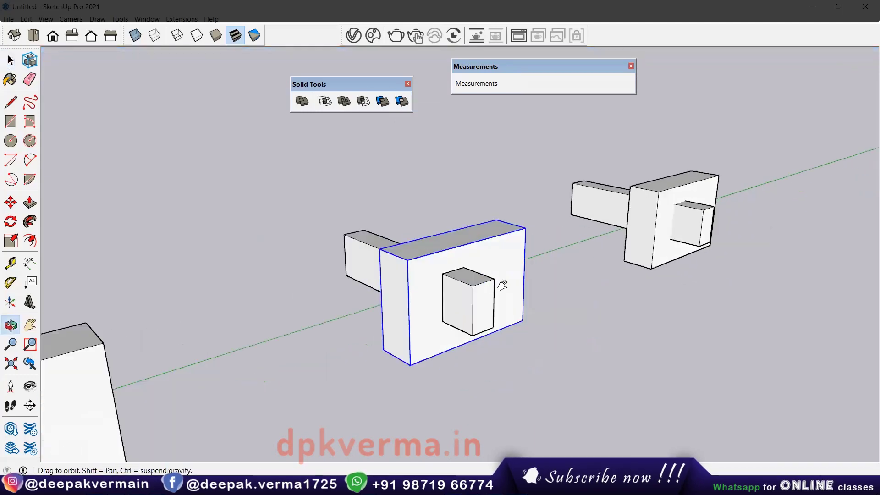
middle_drag(501, 287, 402, 219)
middle_drag(458, 285, 483, 223)
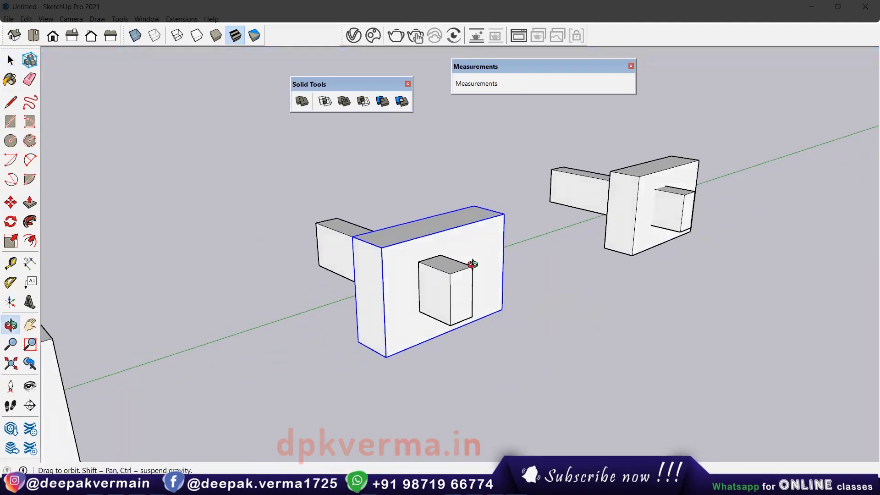
Step: Move the outer bar pieces out in front of the holed board
click(448, 298)
key(m)
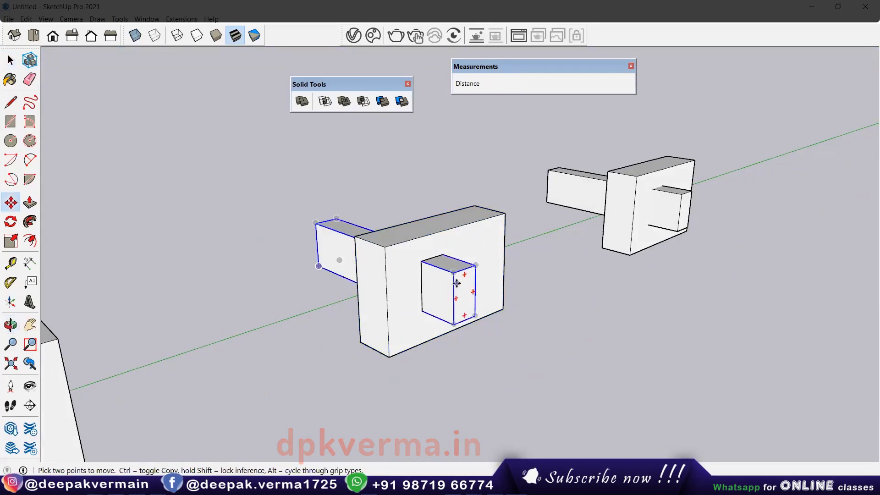
click(453, 273)
click(674, 337)
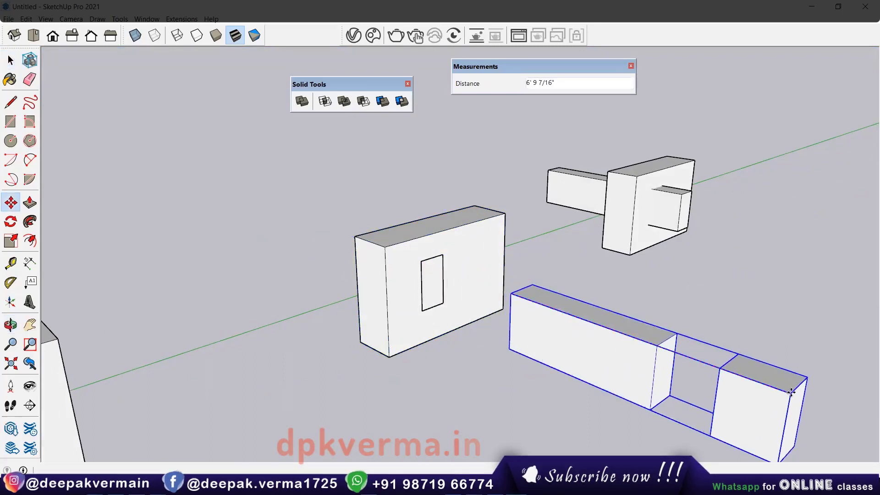
key(space)
Step: Move the overlap cube off to the board's left, then zoom out
click(433, 282)
key(m)
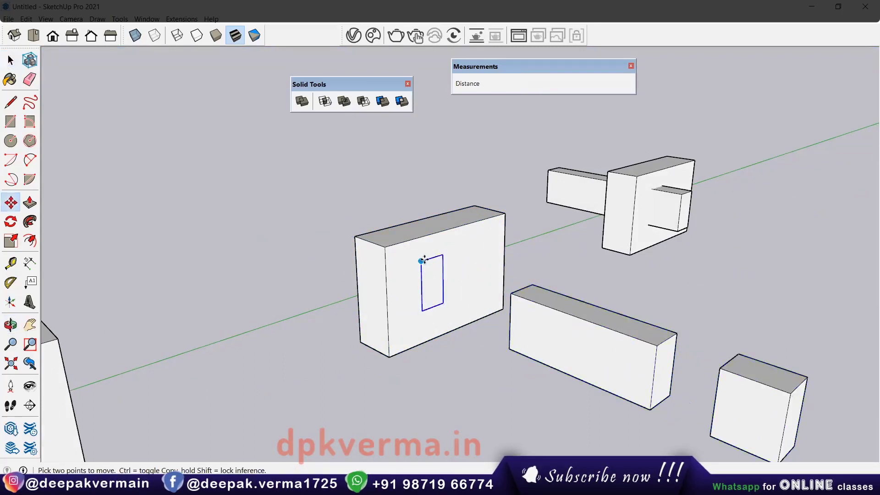
click(421, 260)
click(380, 292)
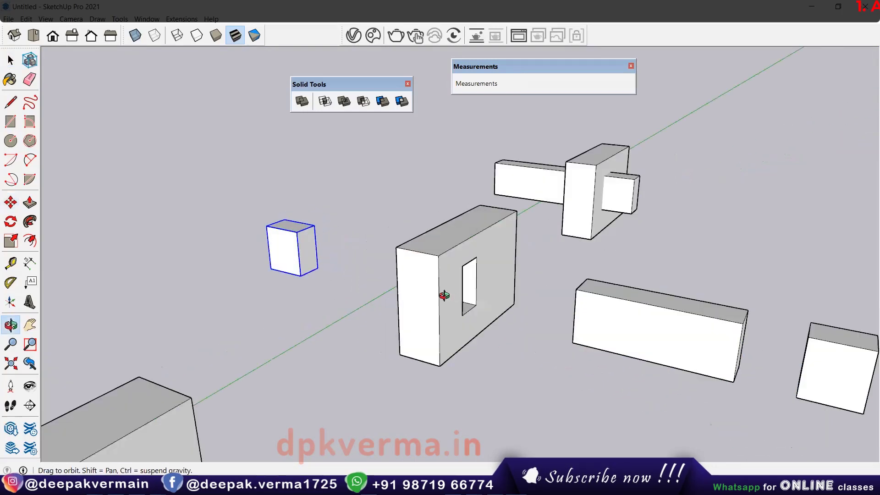
mouse_move(446, 294)
middle_down()
mouse_move(481, 362)
mouse_move(378, 260)
middle_up()
key(space)
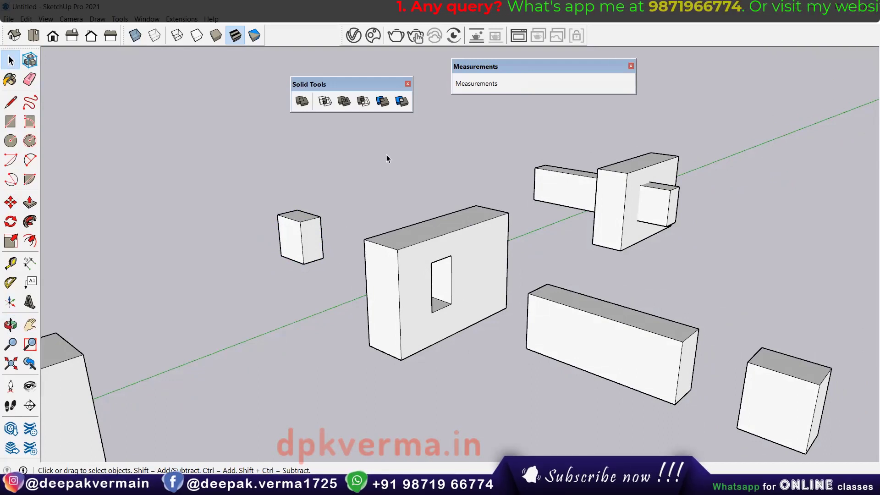
scroll(467, 264, down, 3)
scroll(477, 321, down, 3)
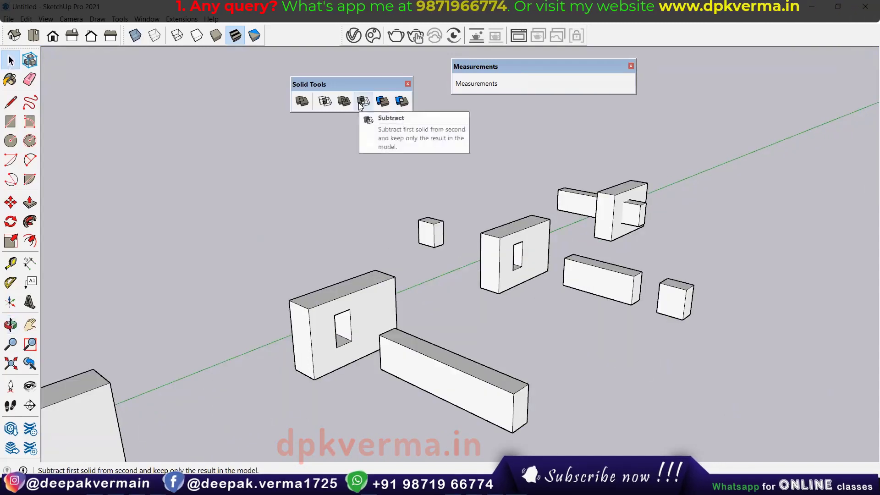
scroll(354, 345, down, 2)
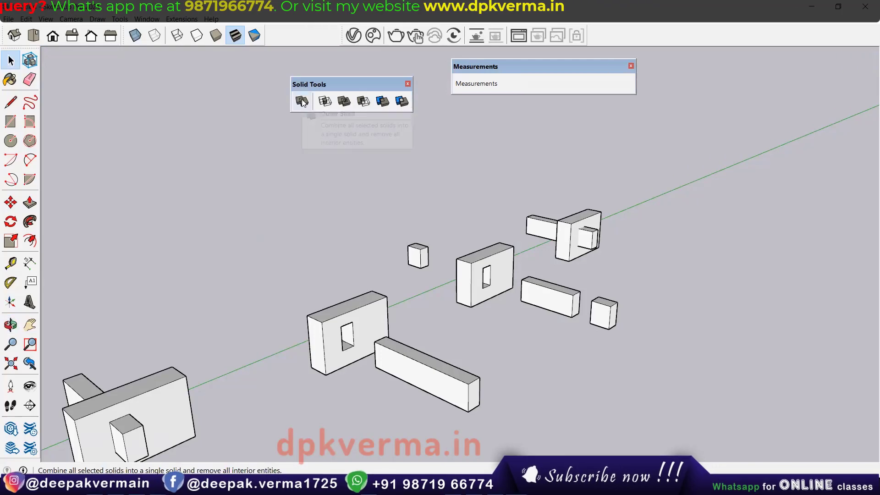
scroll(521, 326, down, 2)
Step: Draw a base rectangle on open ground and raise it into a thin slab
middle_drag(477, 377, 444, 316)
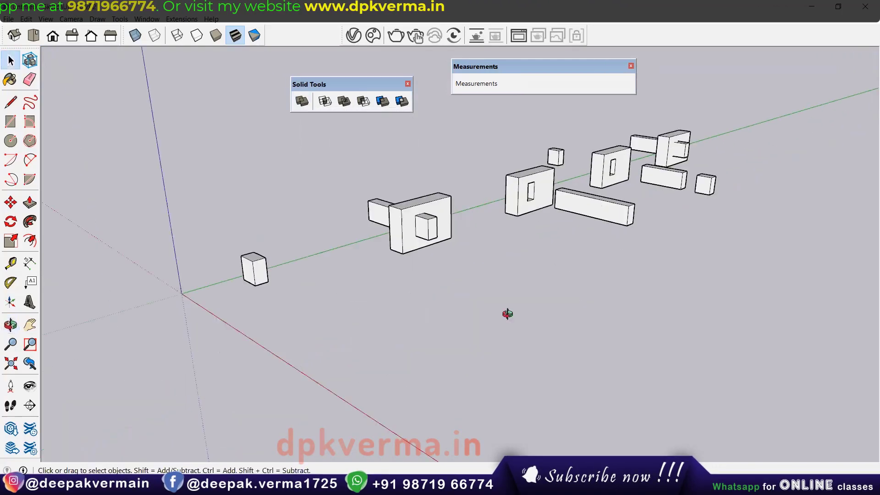
scroll(444, 316, up, 2)
key(r)
click(336, 331)
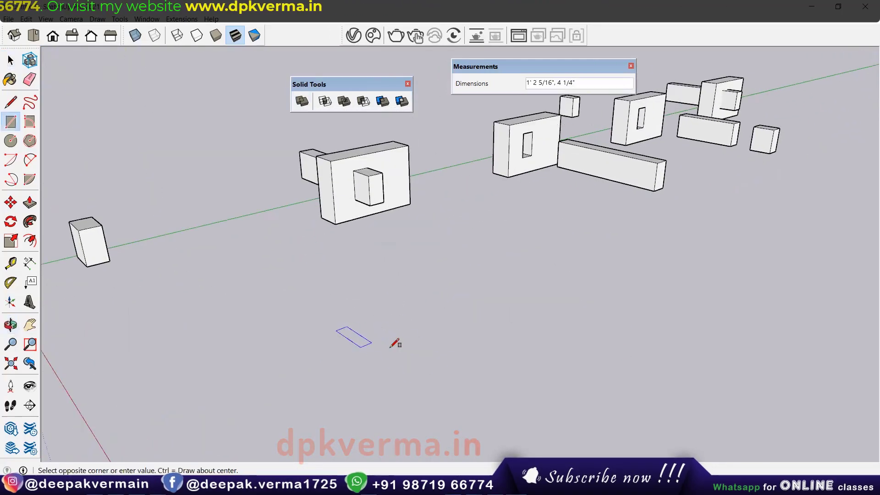
click(687, 295)
scroll(560, 340, up, 2)
key(p)
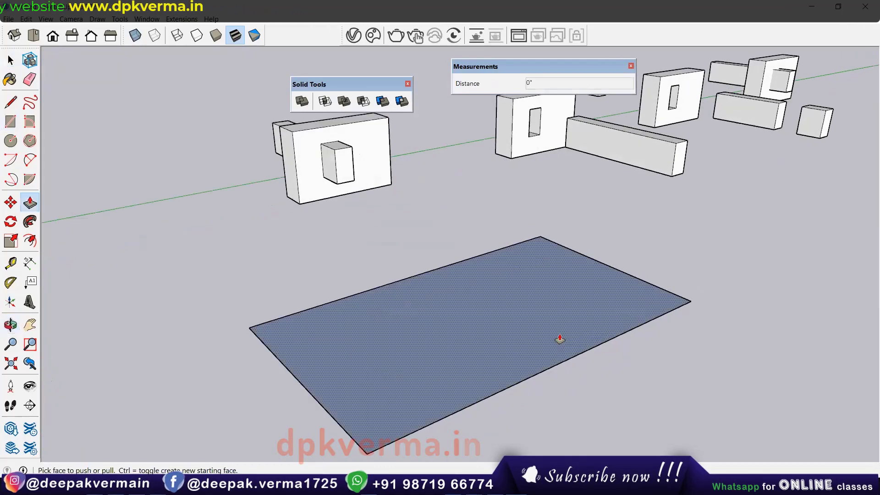
click(560, 328)
mouse_move(537, 363)
middle_down()
mouse_move(482, 338)
mouse_move(456, 338)
middle_up()
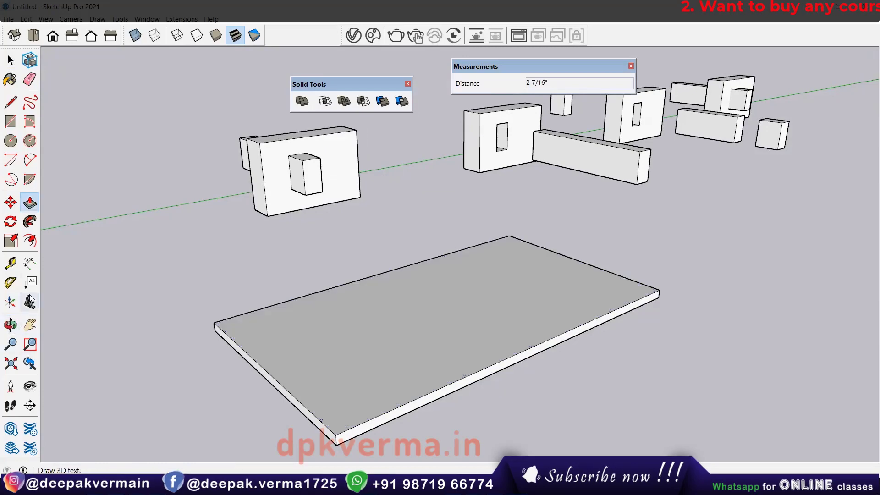
Step: Offset an inset border ring on the slab's top and draw two thin floor strips
click(30, 241)
click(299, 381)
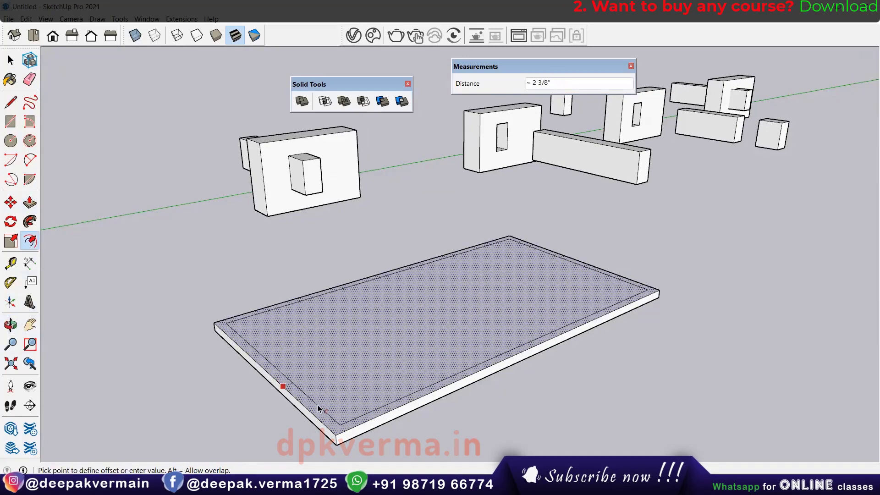
click(396, 404)
middle_drag(396, 404, 376, 370)
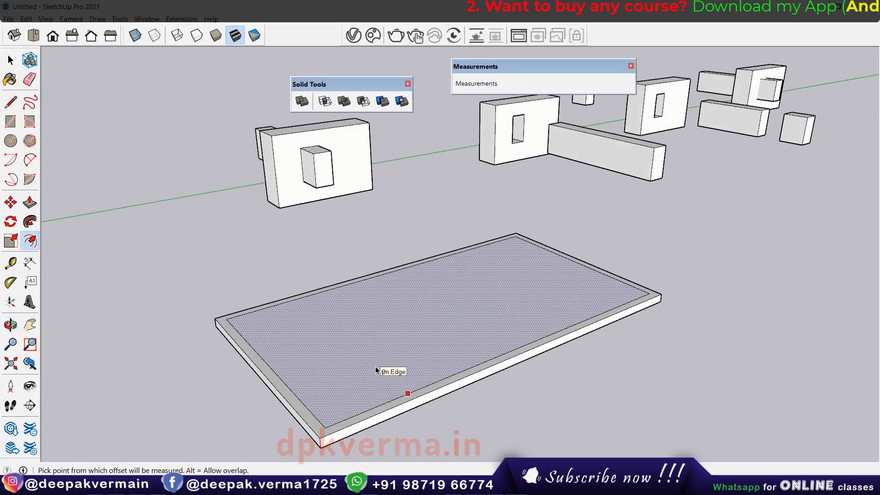
key(r)
click(302, 323)
click(511, 260)
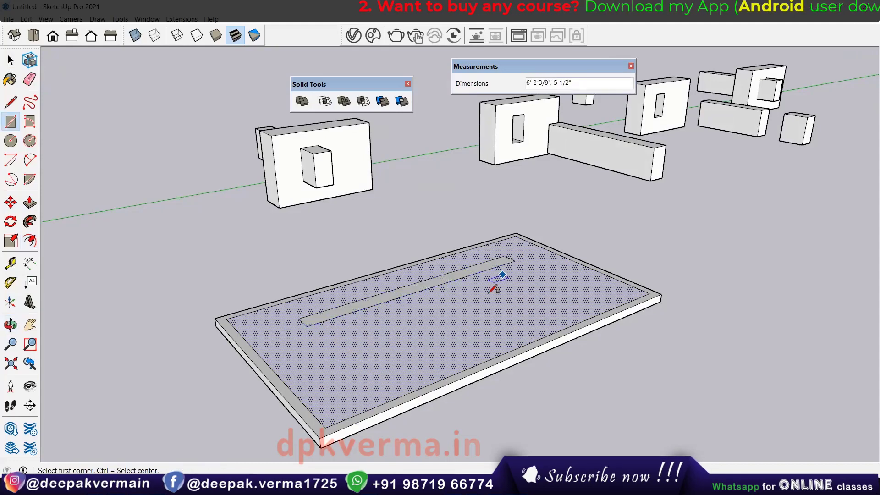
click(565, 302)
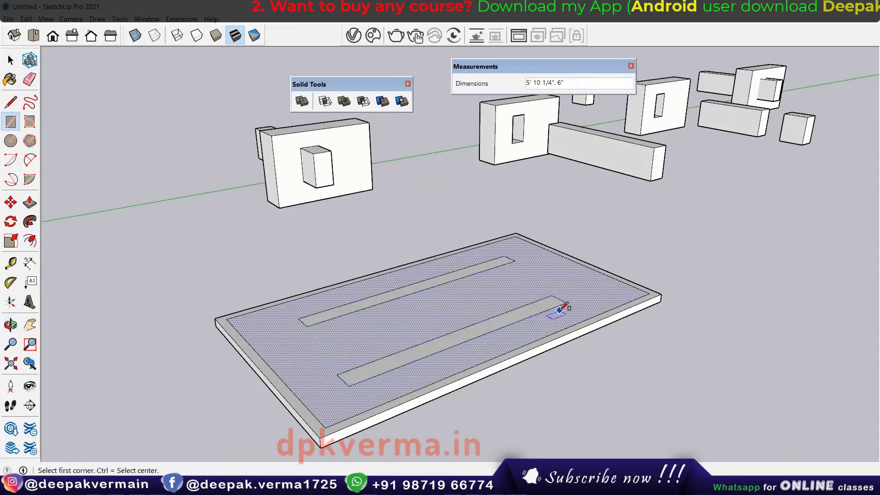
Step: Pull the border ring up into the tray's outer walls
key(p)
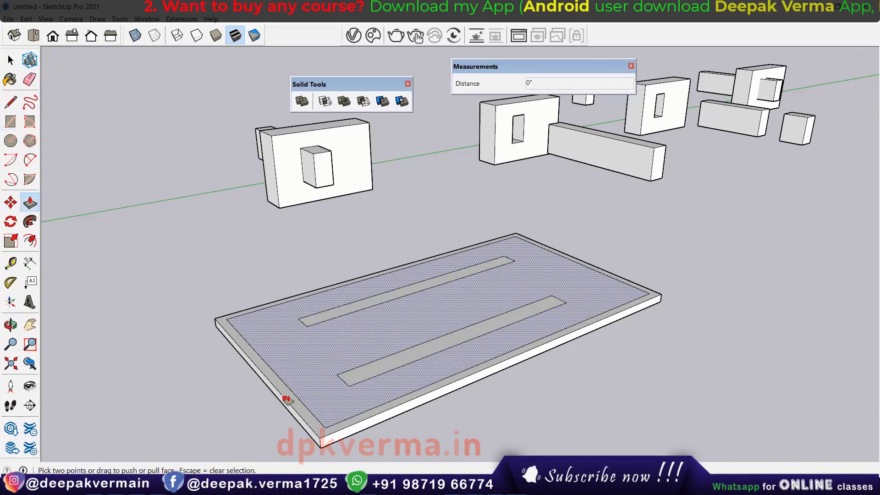
click(282, 402)
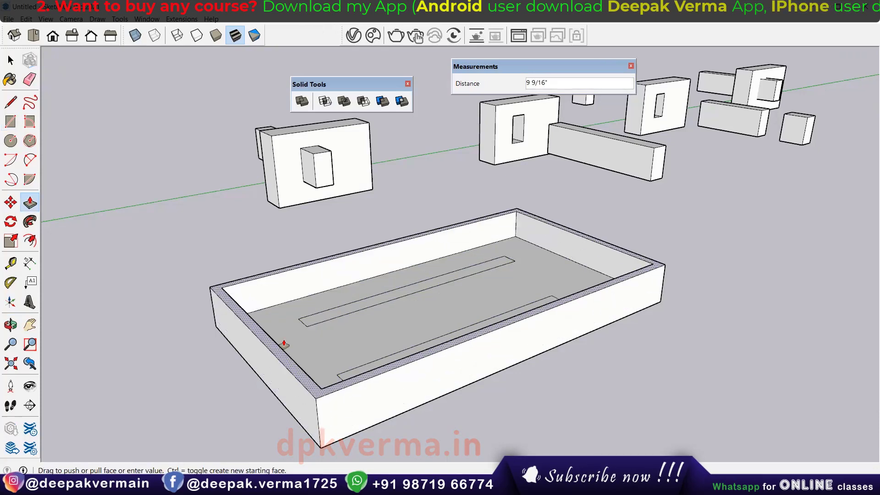
click(273, 315)
mouse_move(379, 350)
middle_down()
mouse_move(430, 359)
mouse_move(383, 304)
middle_up()
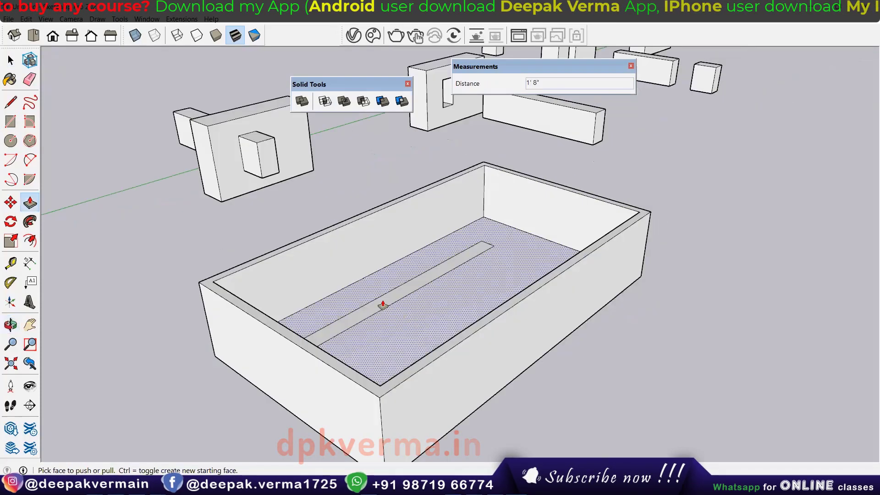
Step: Raise both floor strips into partition walls matching the tray corner's height
click(383, 304)
click(219, 288)
middle_drag(363, 334, 559, 334)
click(559, 334)
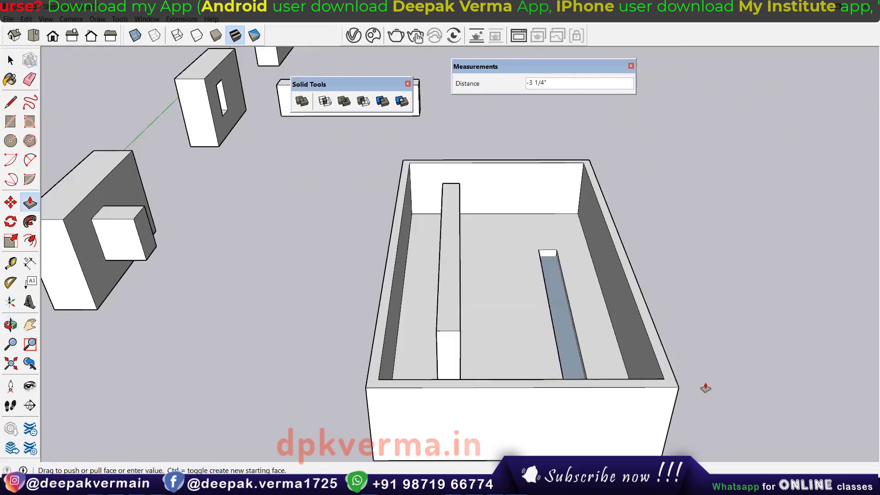
click(679, 388)
mouse_move(679, 388)
middle_down()
mouse_move(436, 355)
mouse_move(562, 383)
middle_up()
scroll(562, 383, down, 3)
Step: Select the whole tray for moving
key(space)
click(532, 368)
scroll(531, 369, down, 2)
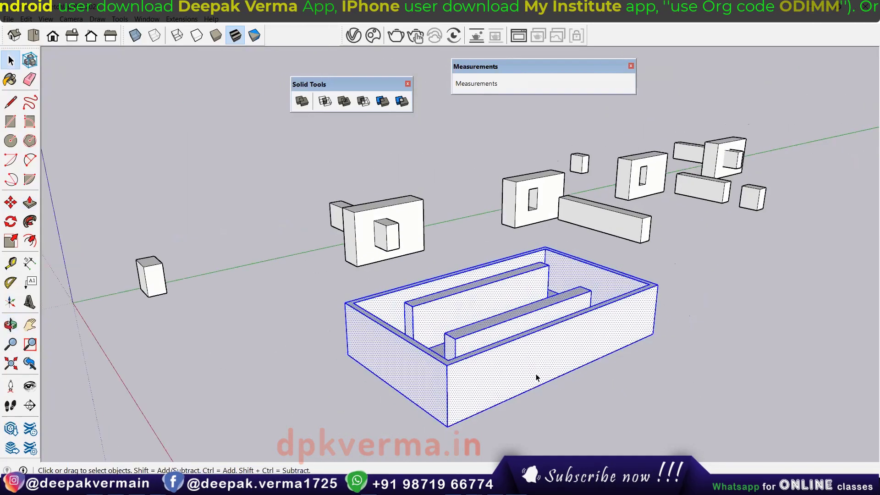
key(m)
scroll(534, 376, down, 2)
middle_drag(534, 377, 386, 305)
Step: Move the tray to its new position and make it a group
click(386, 305)
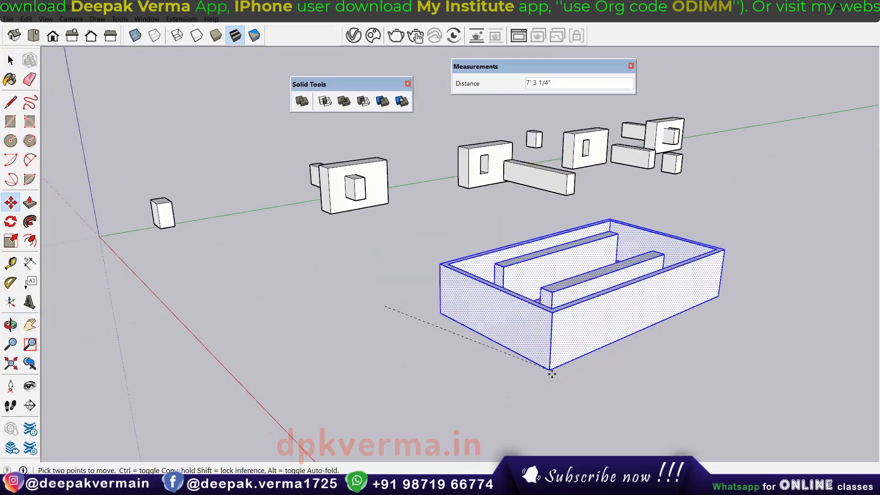
click(558, 405)
key(space)
right_click(576, 365)
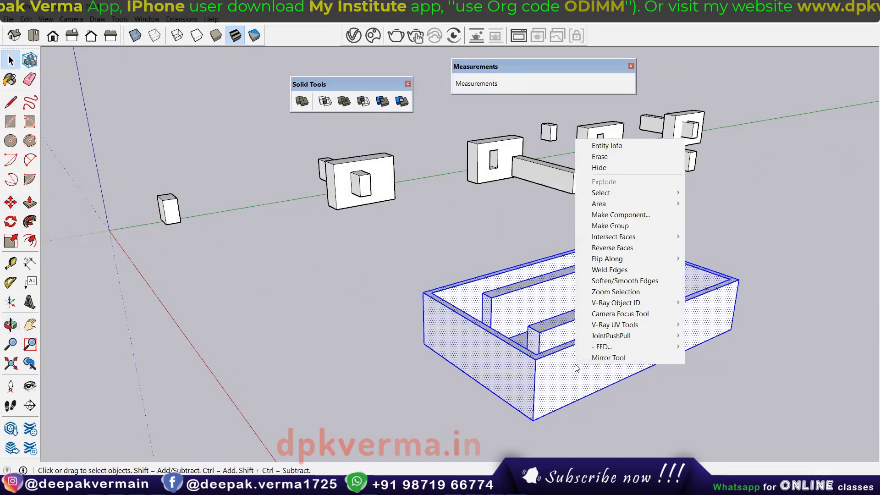
click(610, 225)
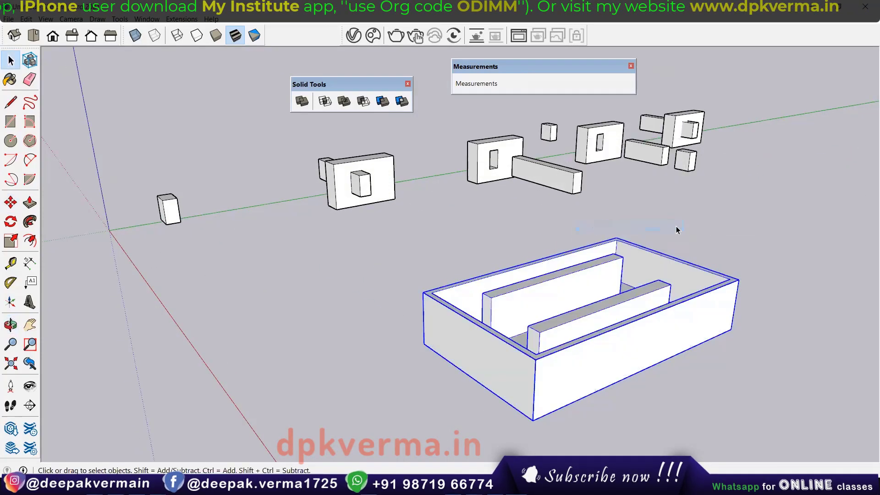
mouse_move(678, 230)
middle_down()
mouse_move(642, 300)
mouse_move(534, 303)
middle_up()
Step: Draw a lid rectangle across the tray's top and make it its own group
key(r)
scroll(373, 314, up, 2)
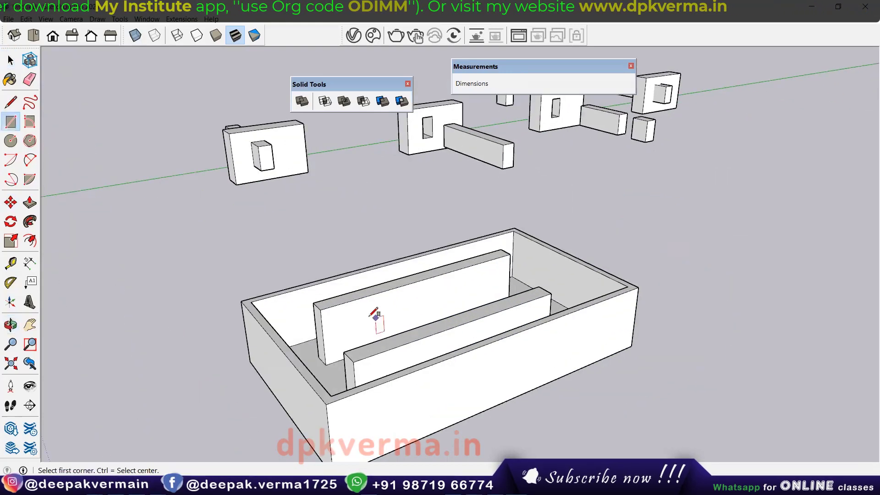
click(242, 301)
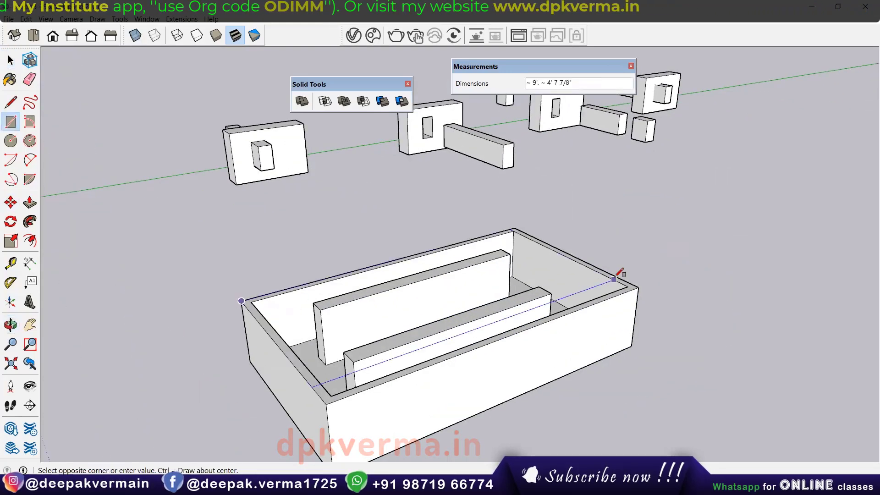
click(638, 287)
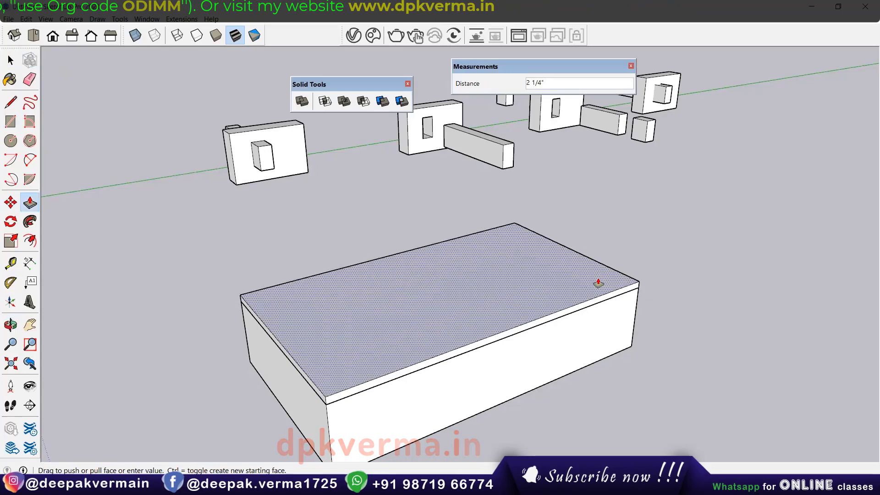
key(space)
double_click(537, 291)
right_click(537, 291)
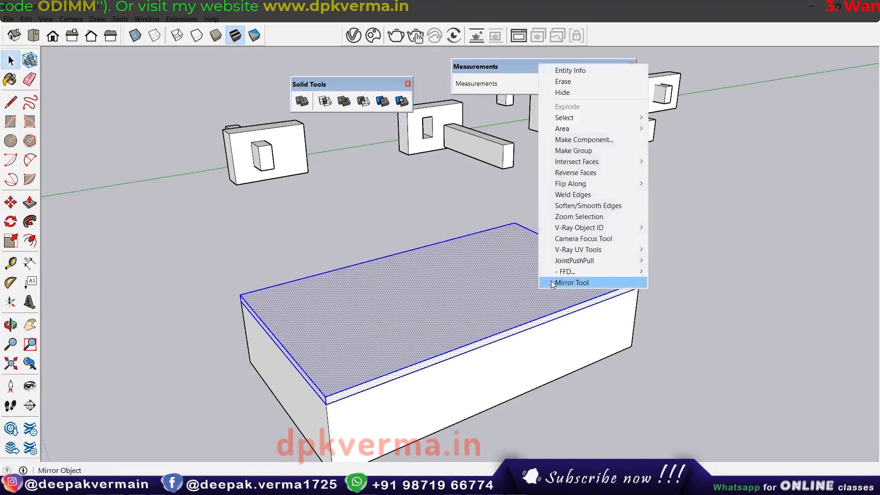
click(584, 152)
scroll(623, 255, down, 3)
middle_drag(623, 255, 550, 298)
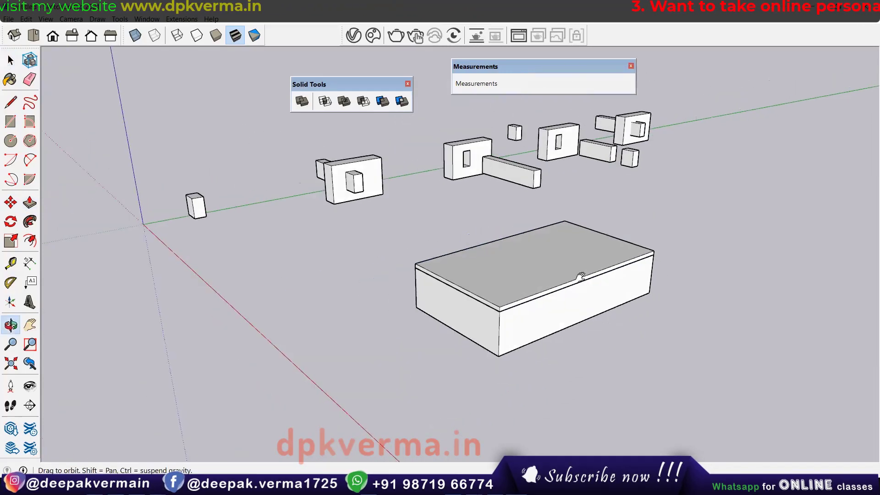
Step: Copy the lidded box off to the right
key(m)
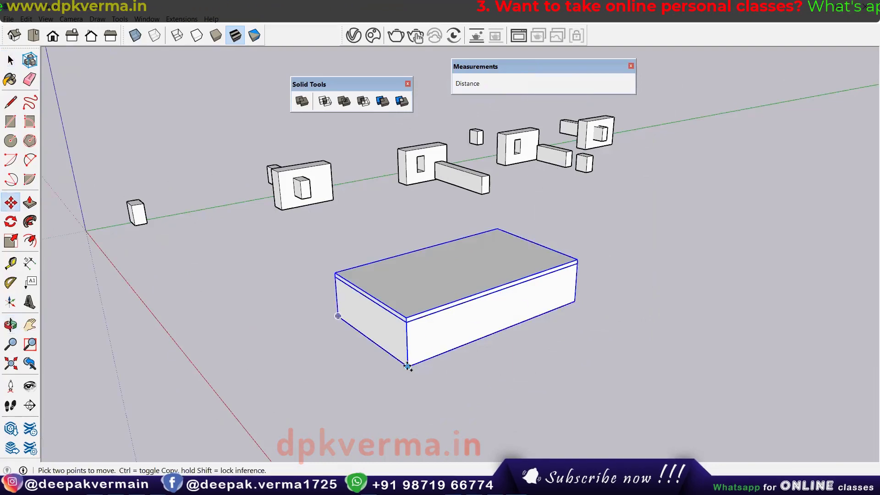
click(407, 366)
click(697, 258)
middle_drag(696, 257, 678, 265)
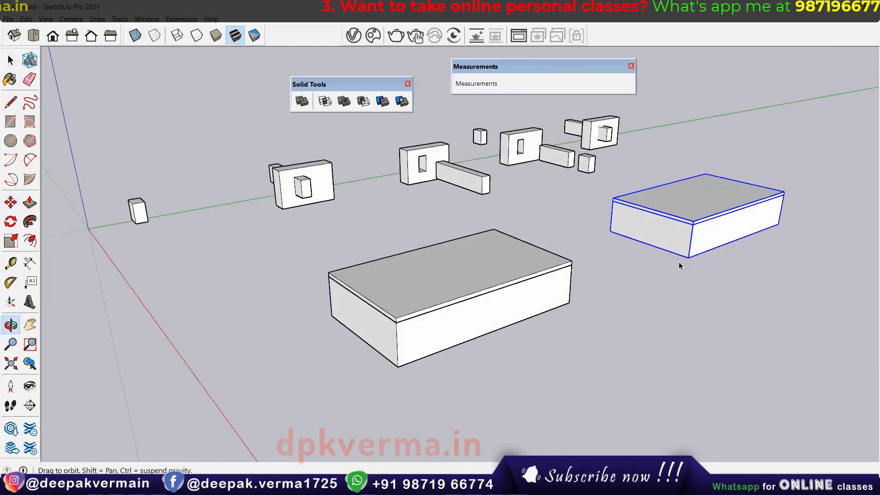
scroll(678, 265, up, 3)
key(space)
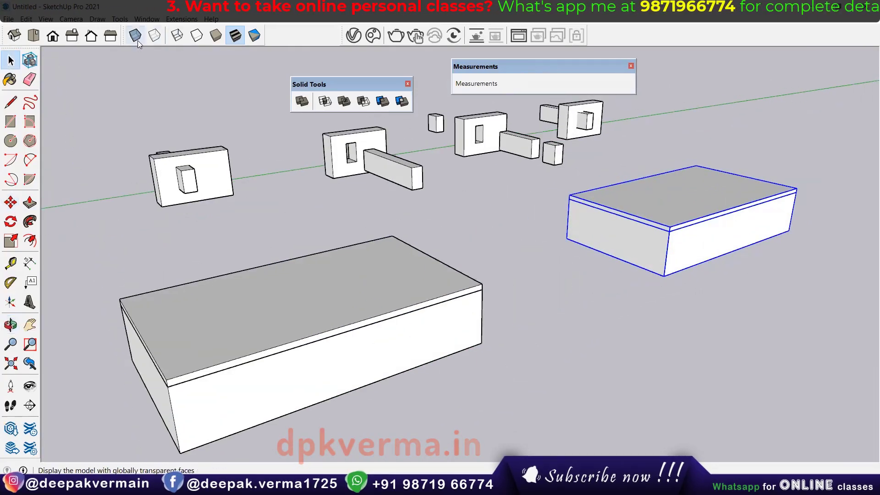
Step: Turn on X-ray and select the front tray together with its lid
click(138, 42)
click(490, 254)
middle_drag(490, 254, 535, 260)
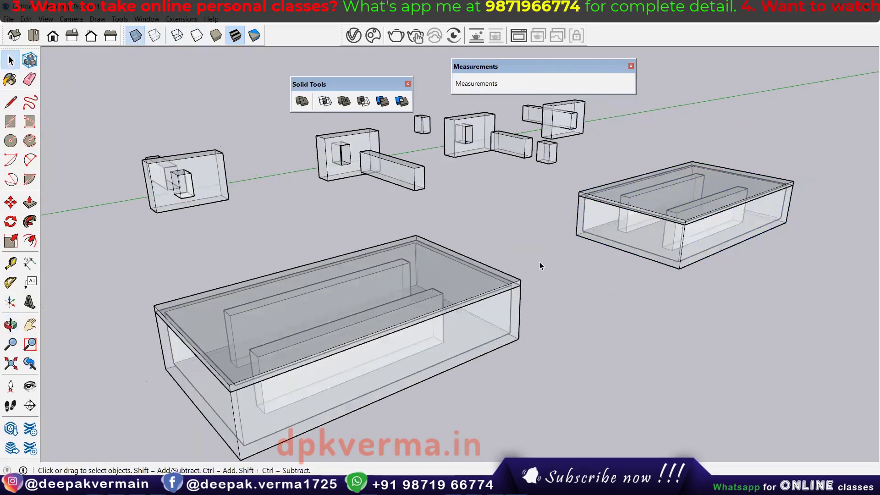
click(457, 283)
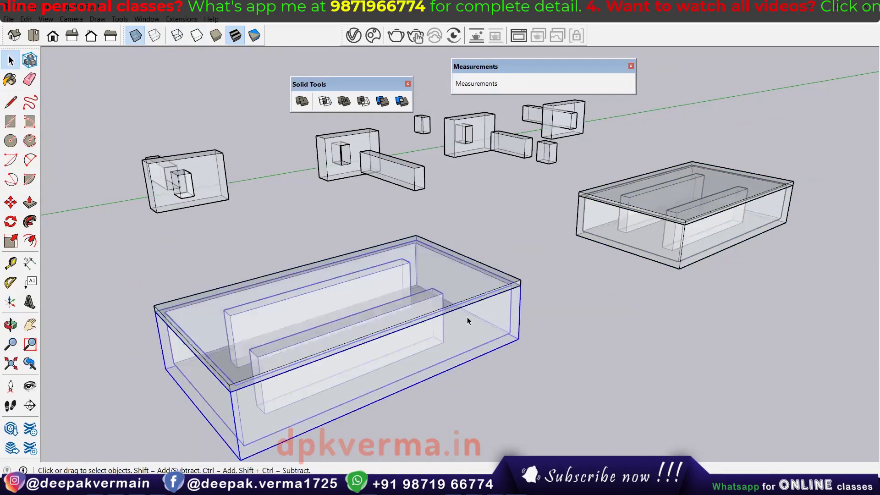
click(656, 237)
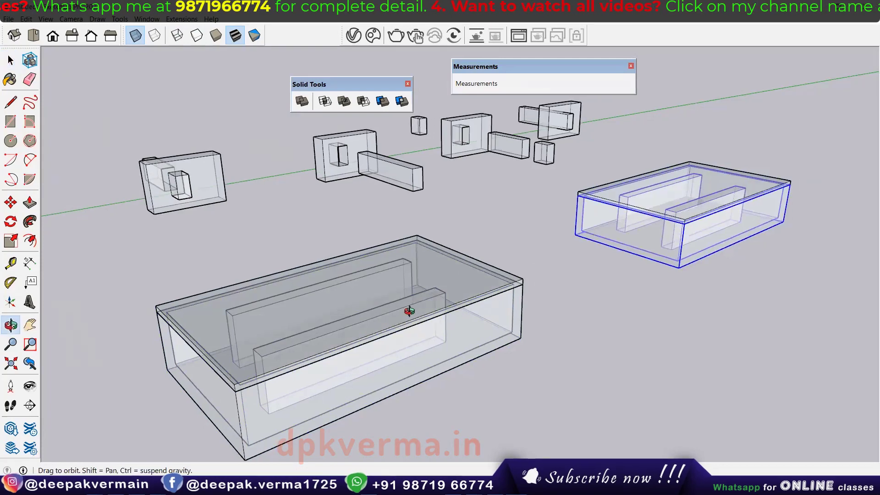
middle_drag(499, 295, 444, 270)
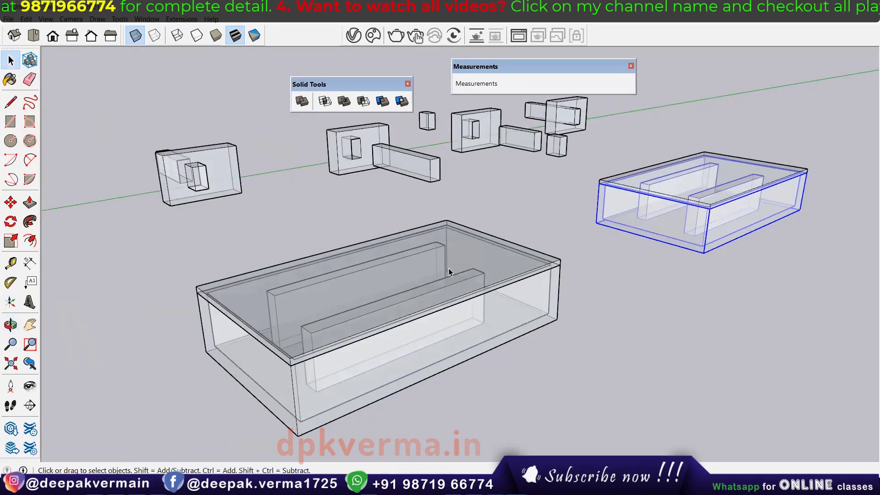
shift+click(444, 271)
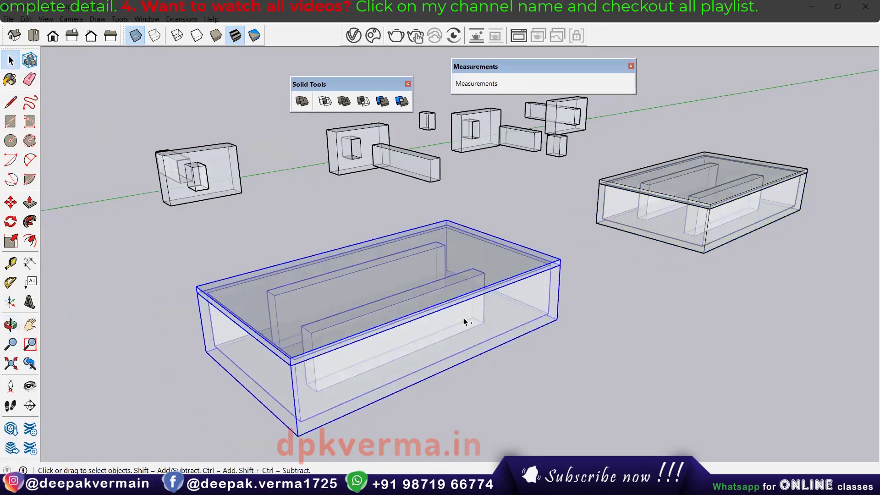
Step: Intersect the front tray with its lid, then select the resulting box
click(327, 101)
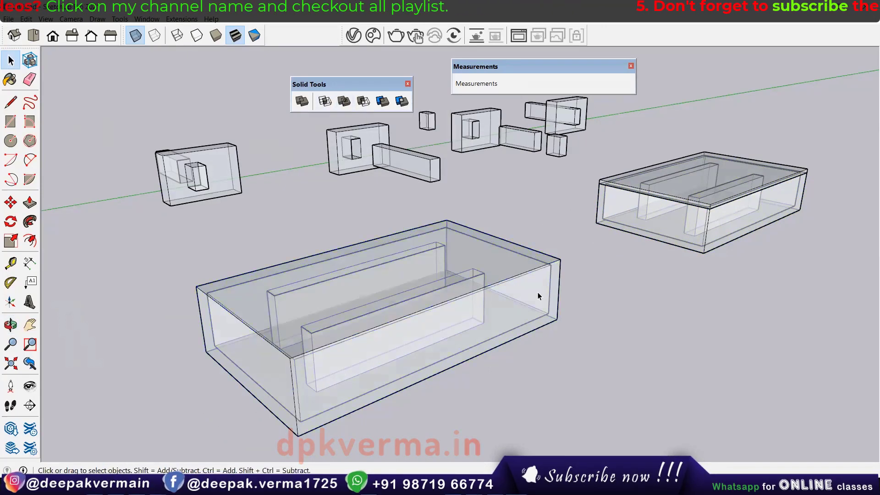
scroll(538, 292, up, 1)
scroll(577, 245, up, 1)
scroll(441, 247, up, 1)
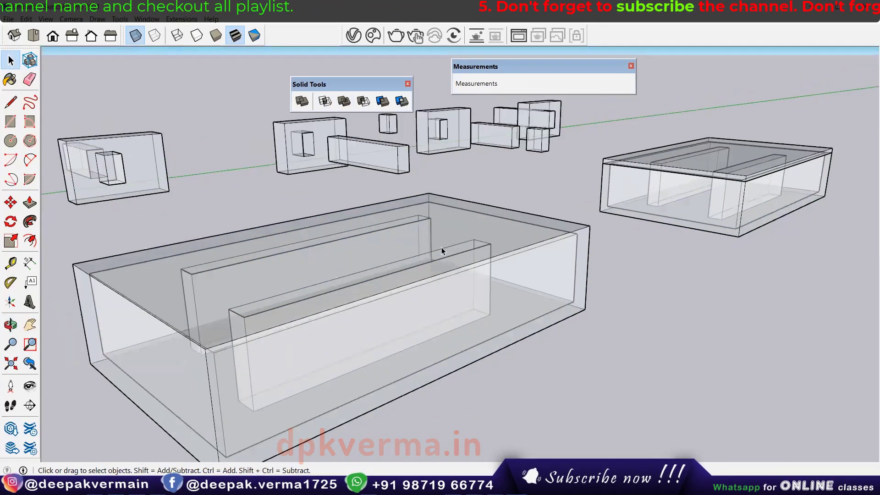
scroll(298, 293, down, 2)
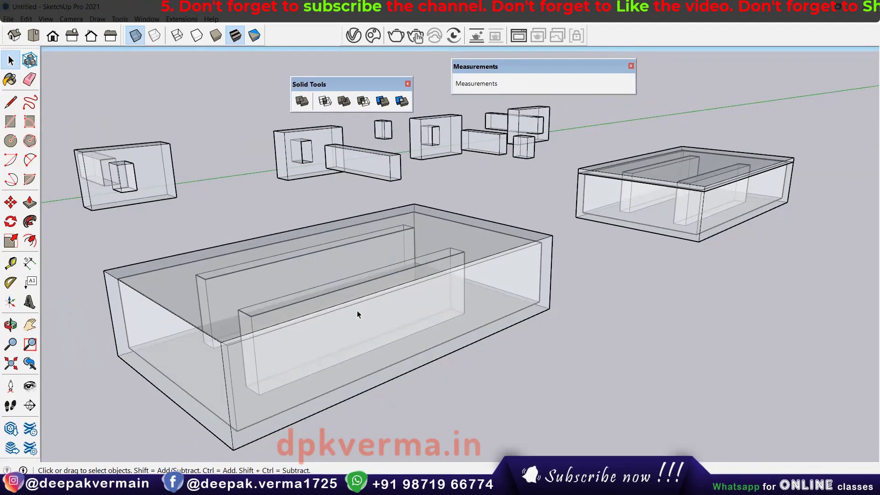
click(447, 263)
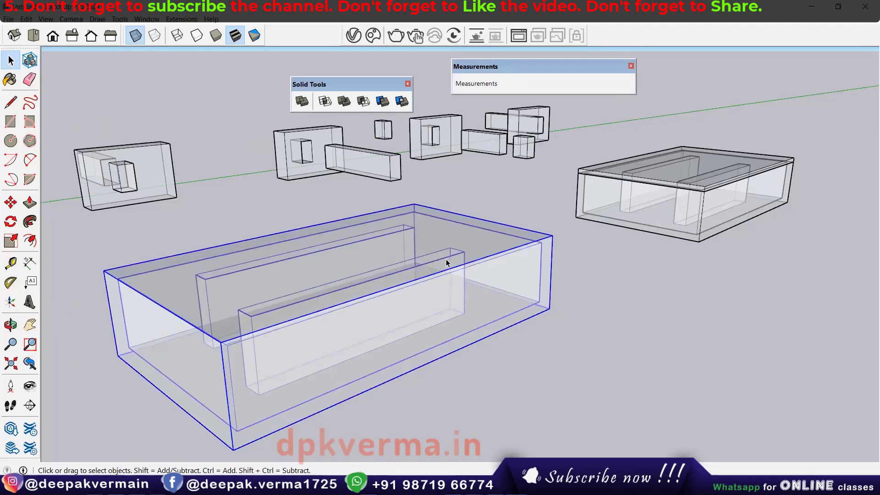
scroll(466, 290, down, 1)
scroll(466, 293, down, 1)
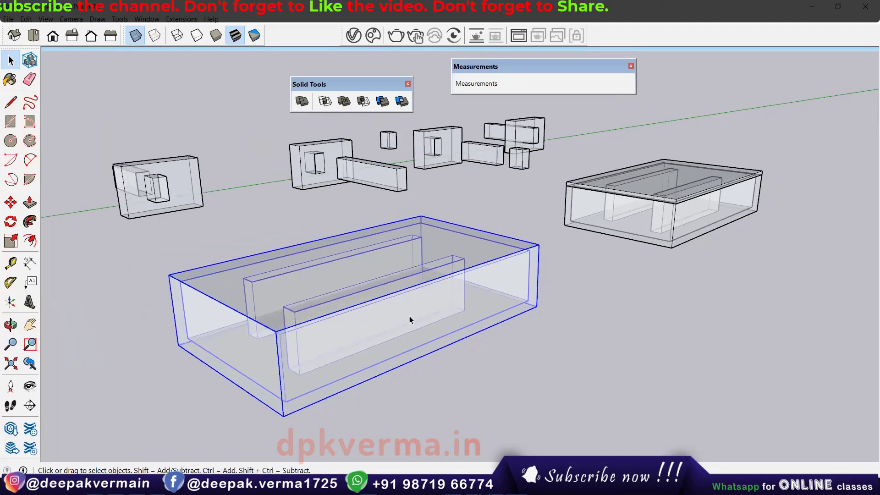
scroll(635, 251, up, 1)
scroll(512, 266, up, 1)
scroll(629, 218, up, 1)
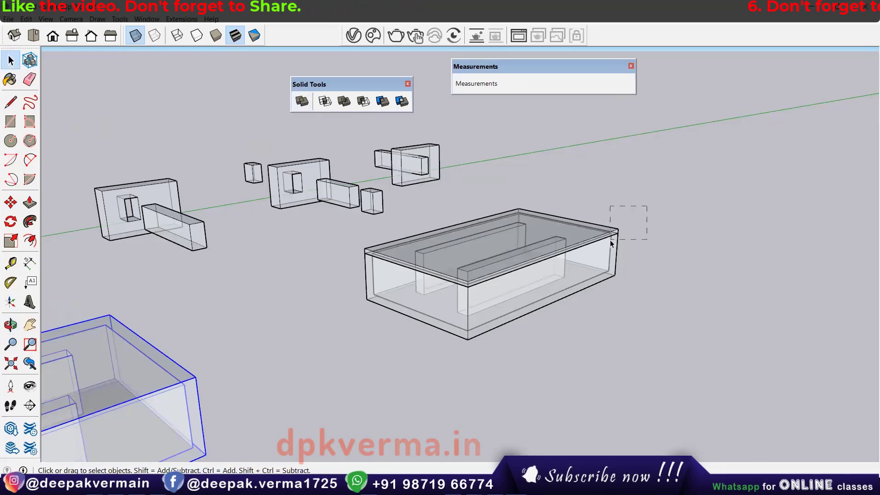
Step: Apply Outer Shell to the window-selected copied box, then orbit to review the scene
drag(611, 243, 604, 249)
scroll(603, 248, up, 1)
scroll(604, 248, up, 1)
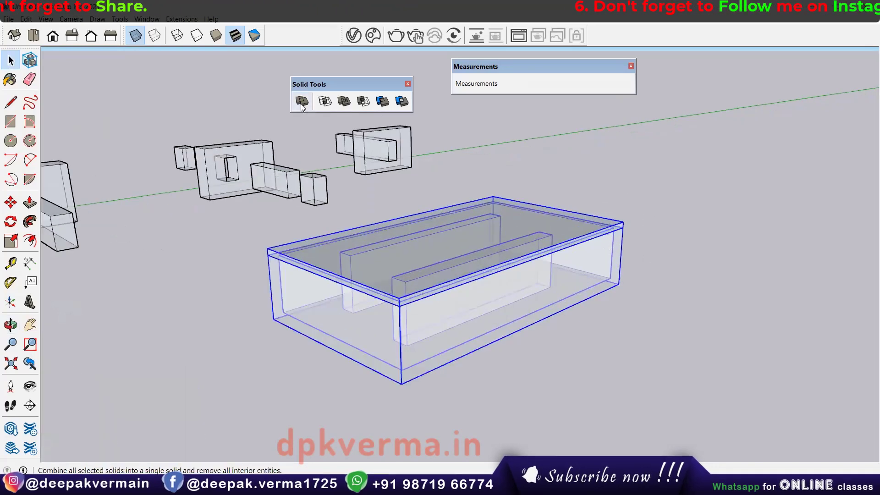
click(301, 107)
scroll(355, 296, up, 1)
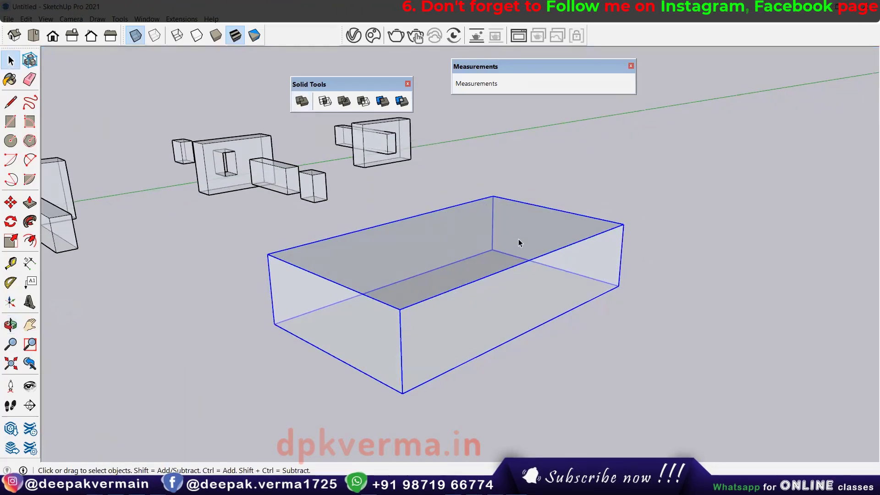
scroll(460, 292, down, 1)
scroll(460, 292, down, 1)
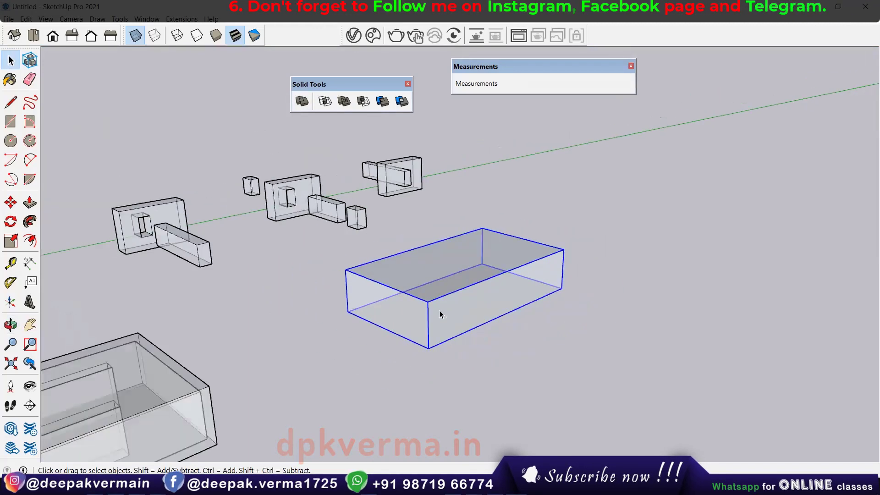
middle_drag(439, 310, 474, 268)
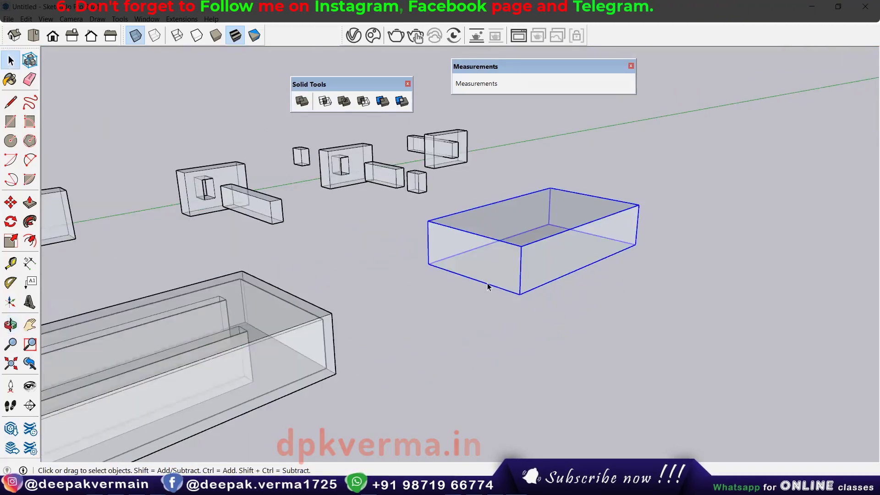
mouse_move(556, 258)
middle_down()
mouse_move(603, 250)
mouse_move(572, 267)
mouse_move(596, 257)
middle_up()
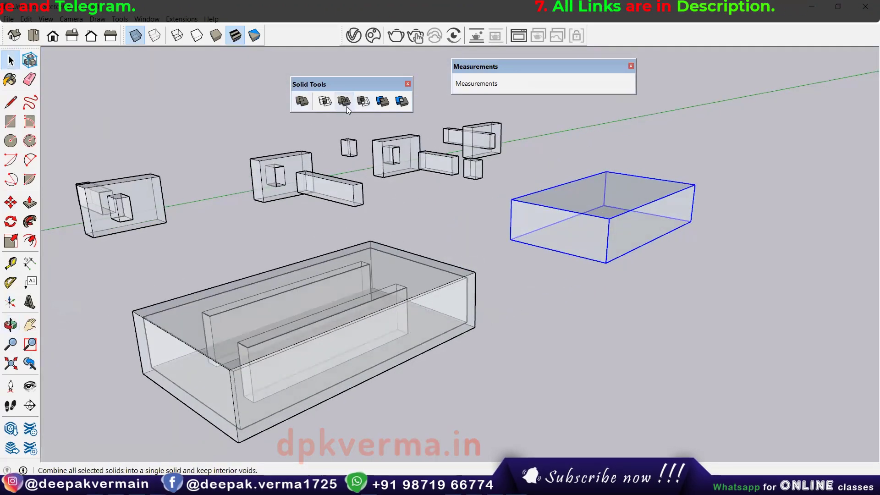
mouse_move(538, 252)
middle_down()
mouse_move(565, 280)
mouse_move(564, 292)
mouse_move(513, 279)
middle_up()
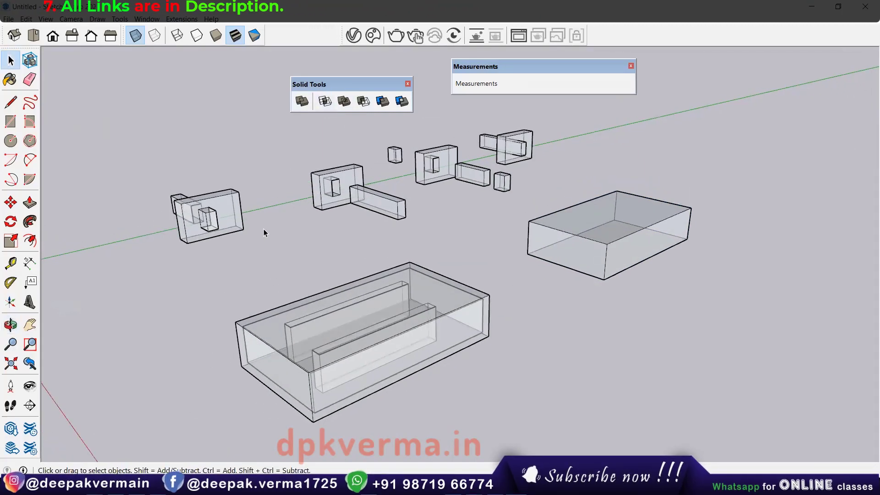
mouse_move(427, 201)
shift+middle_down()
mouse_move(558, 207)
mouse_move(430, 235)
shift+middle_up()
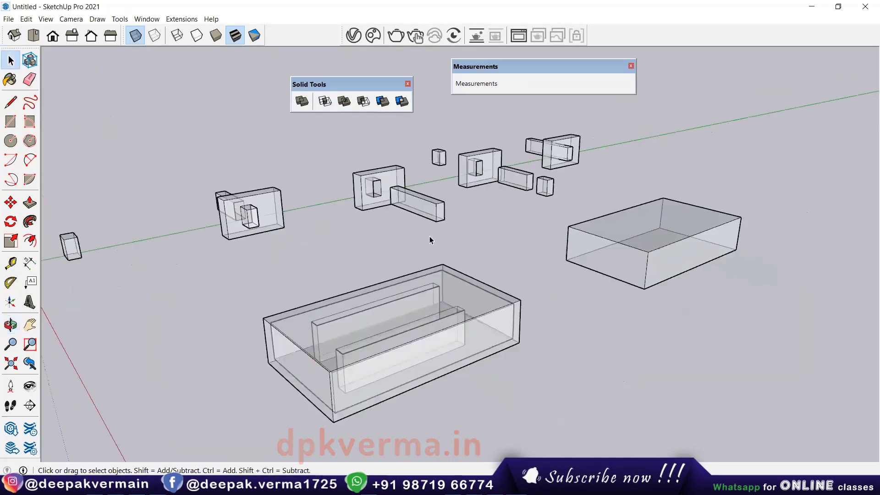